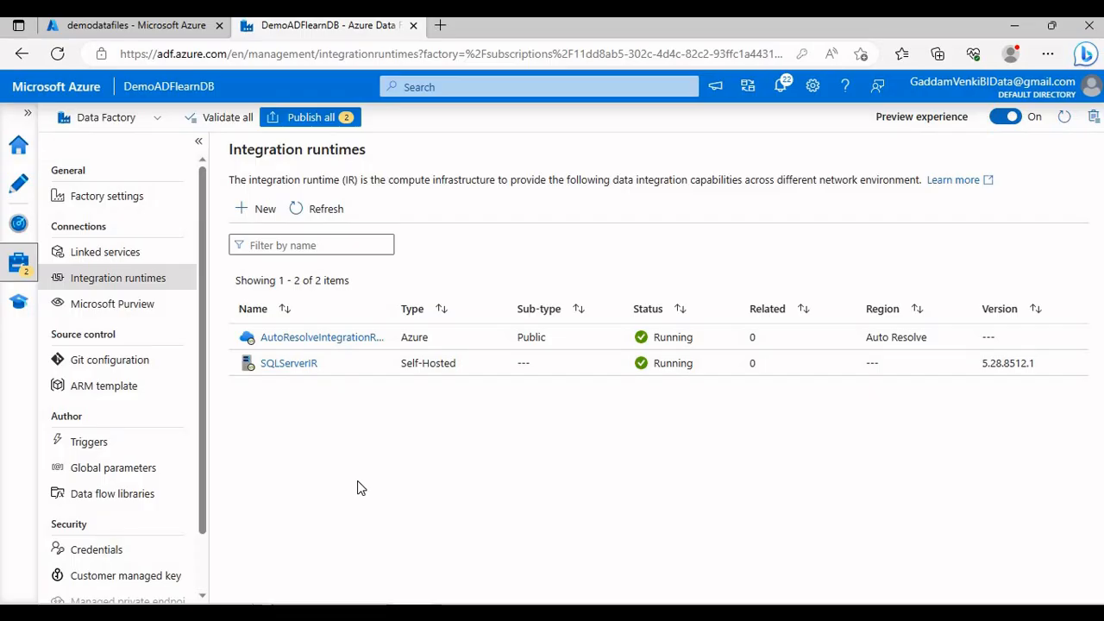
Step: Start a new integration runtime setup and review the Azure, Self-Hosted, Azure-SSIS and Airflow (Preview) runtime types
click(264, 210)
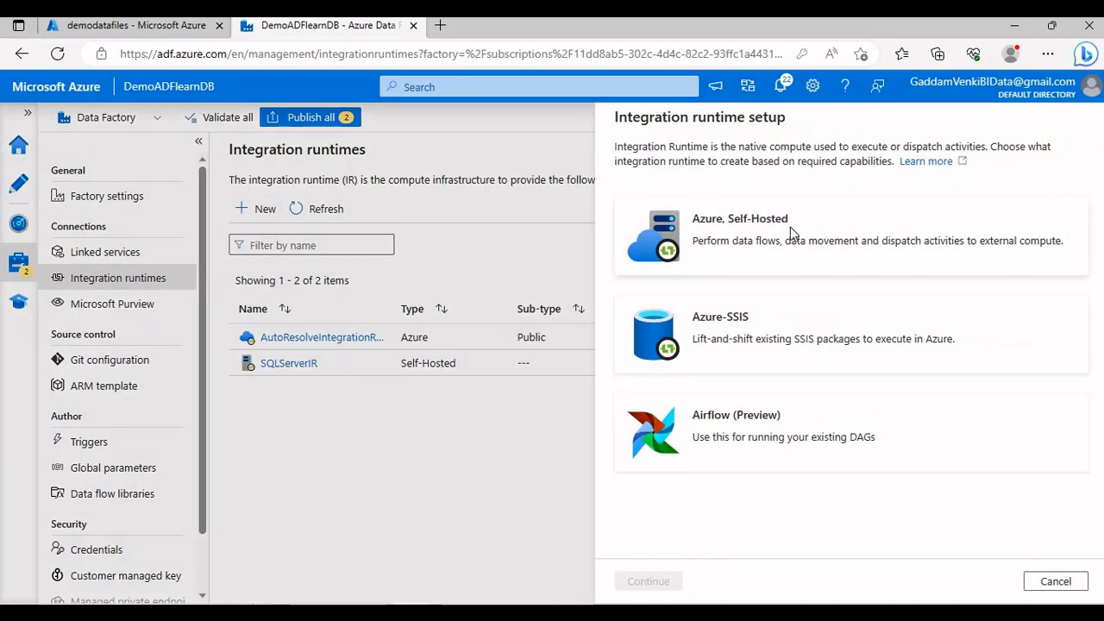
click(790, 227)
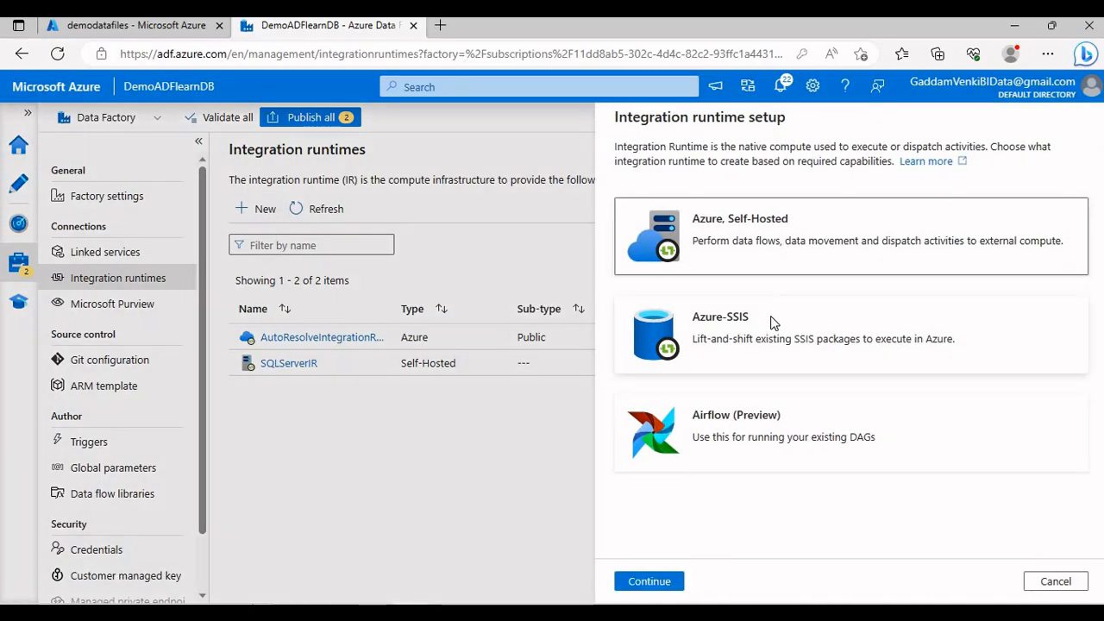
click(772, 322)
click(781, 439)
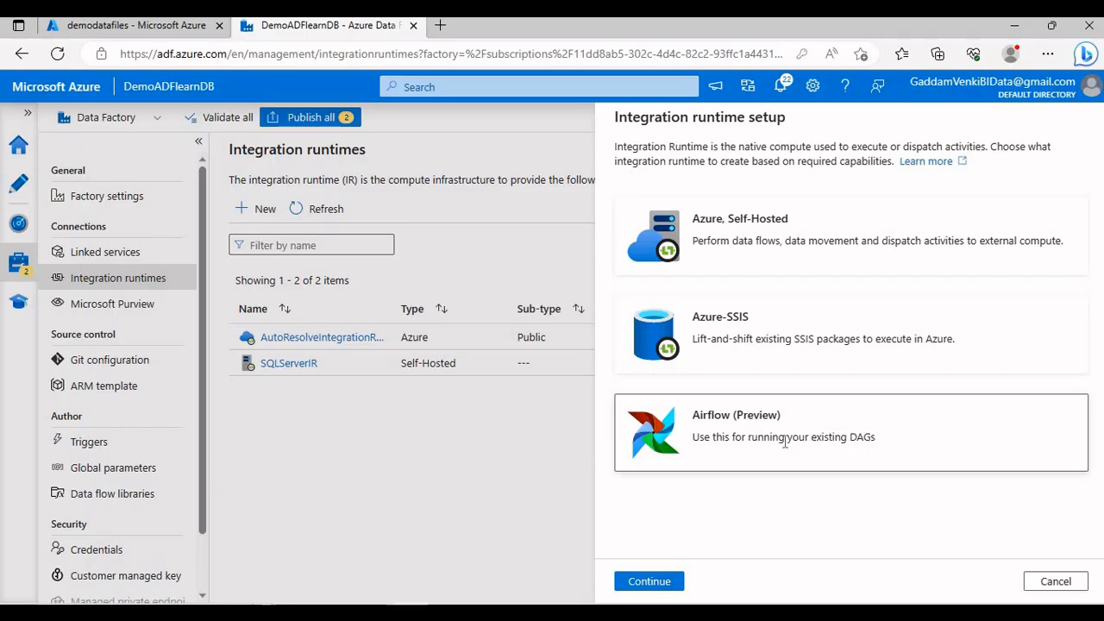
click(769, 231)
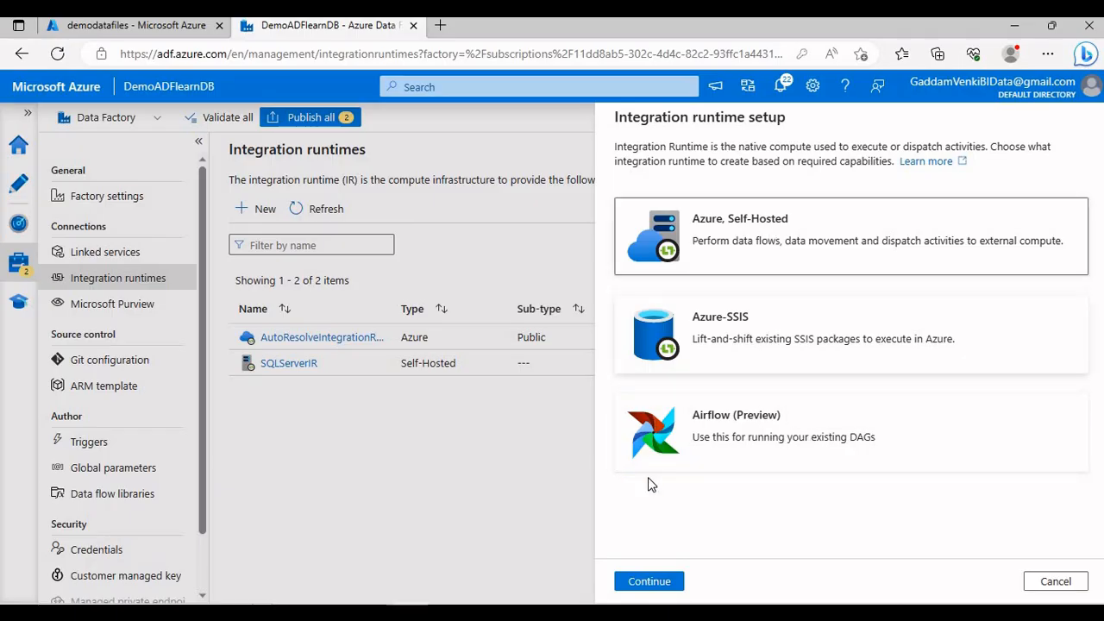
Step: Review the Azure and Self-Hosted network environments and the self-hosted naming form, and leave the runtime setup without creating anything
click(635, 579)
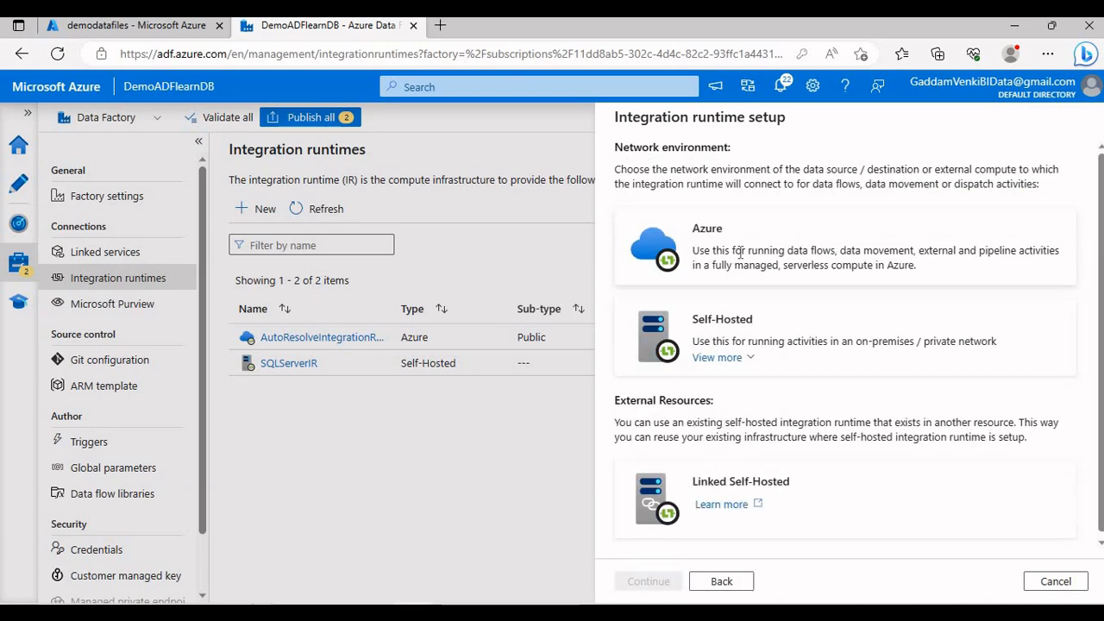
click(670, 254)
click(813, 316)
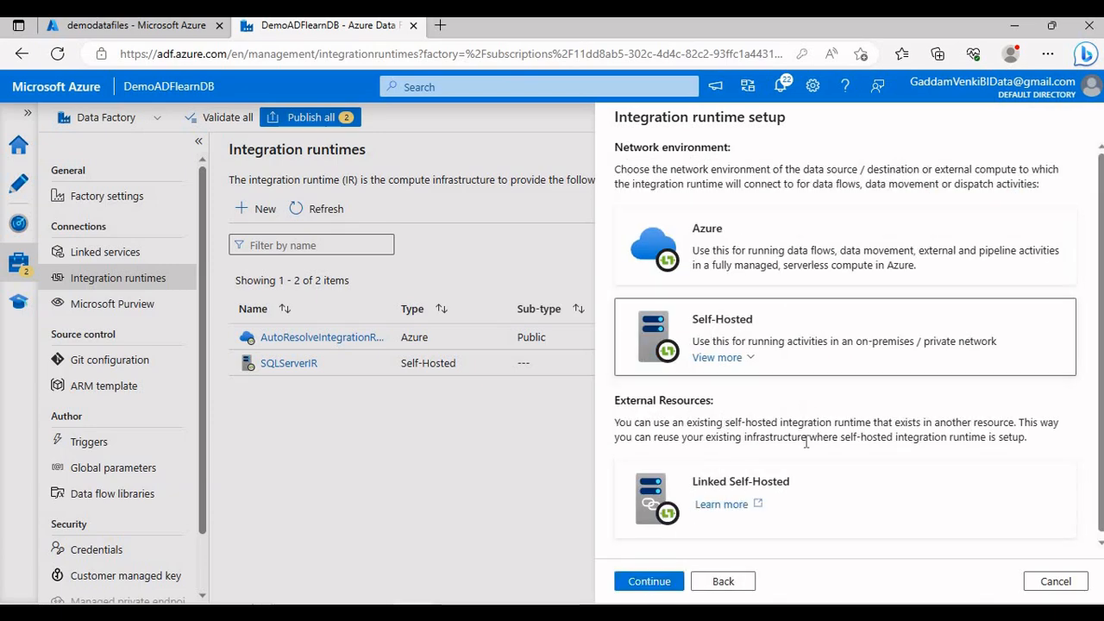
click(765, 259)
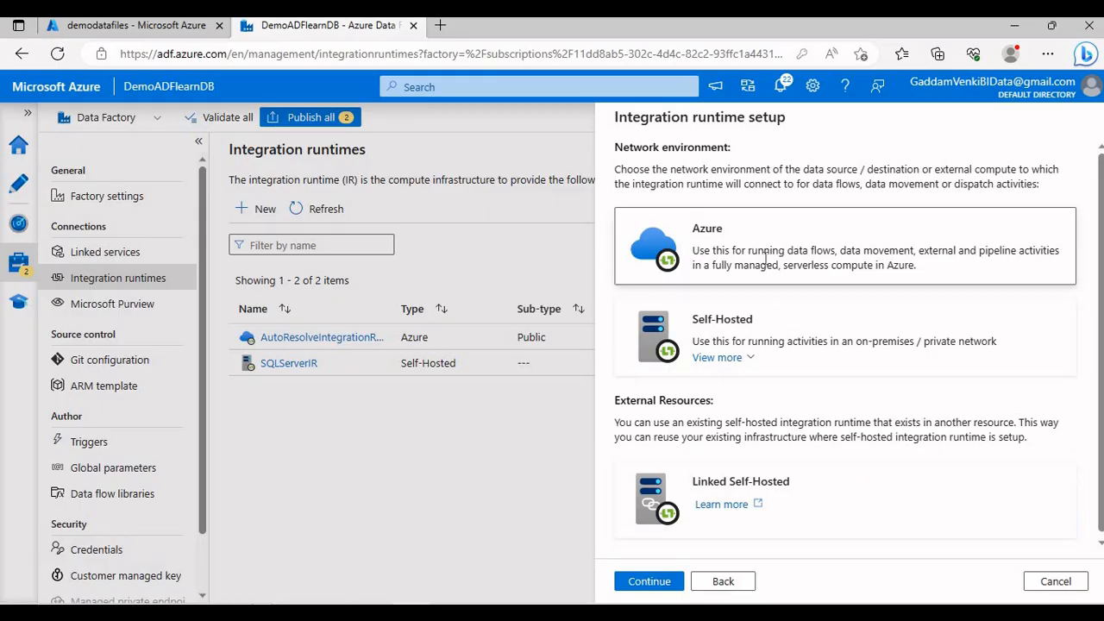
click(769, 322)
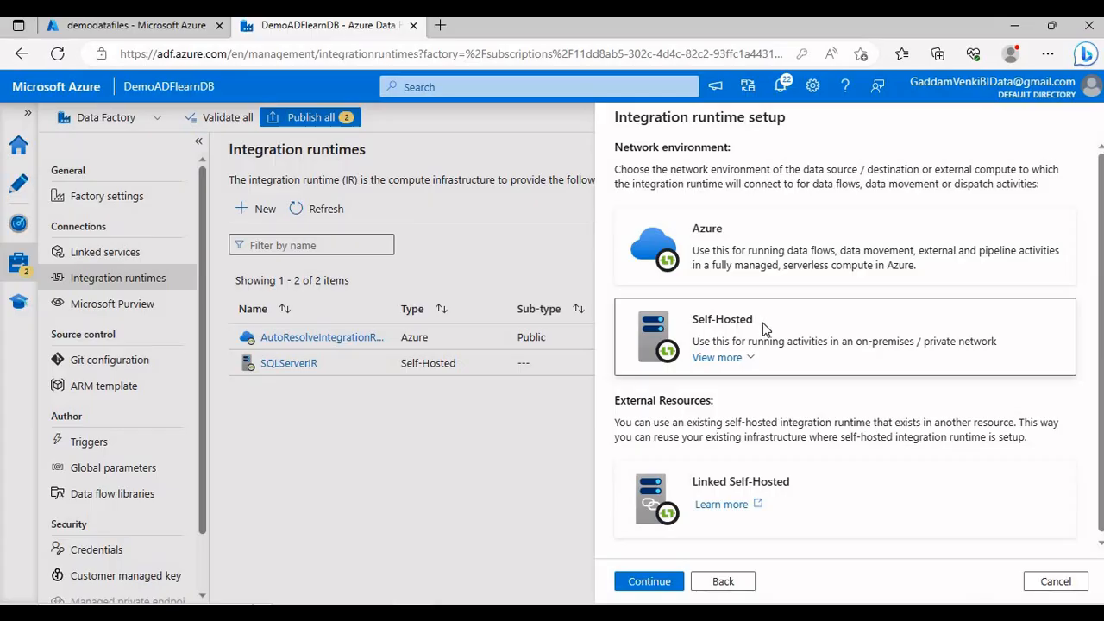
click(649, 581)
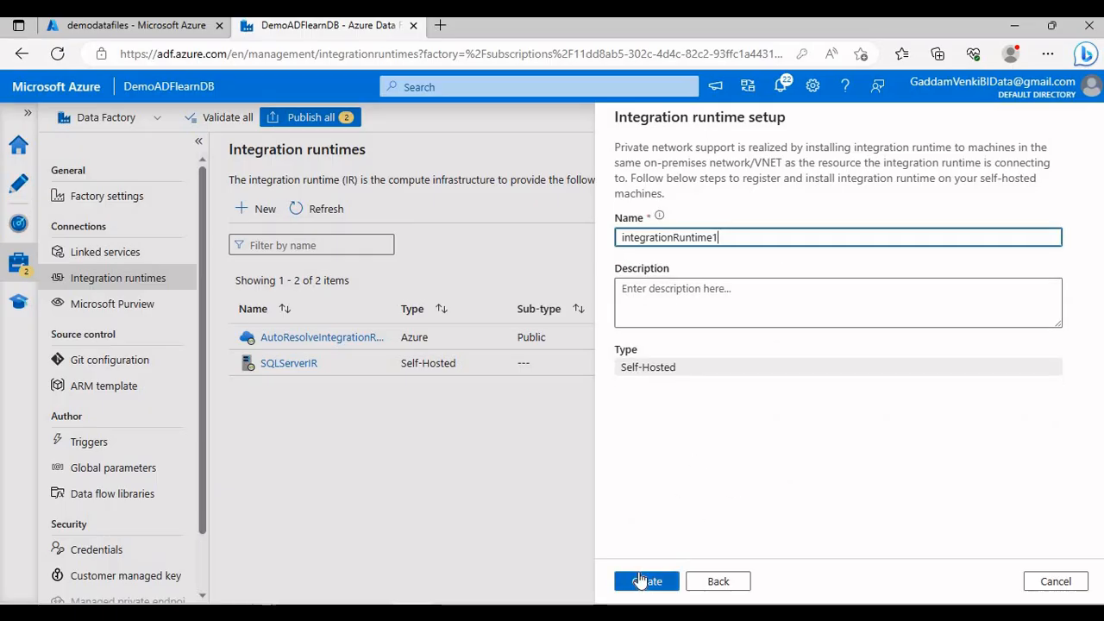
click(643, 582)
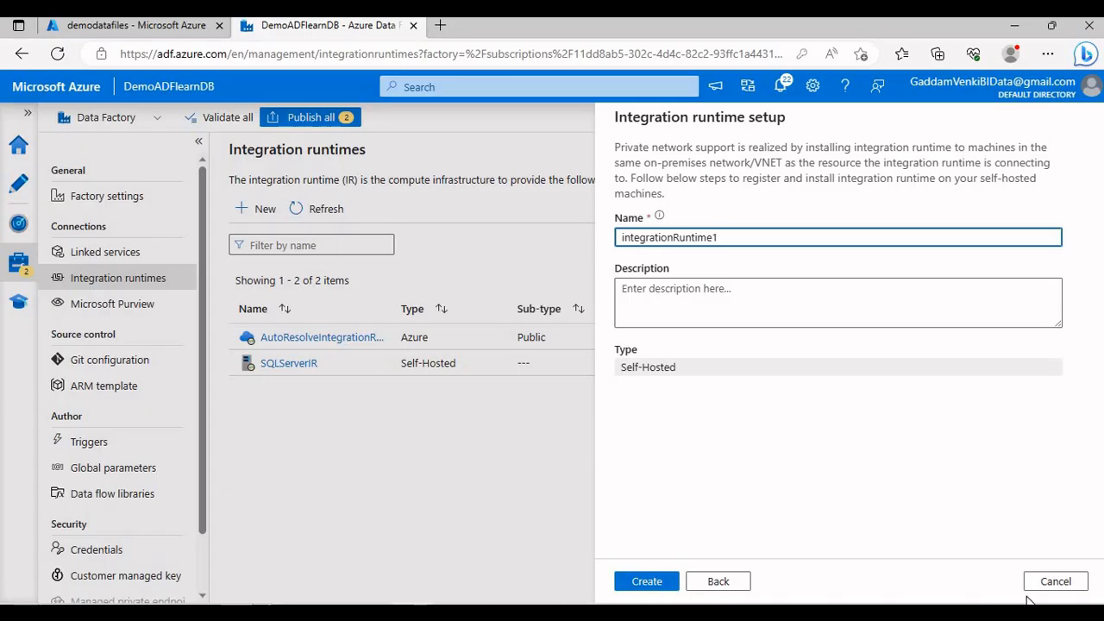
click(1054, 582)
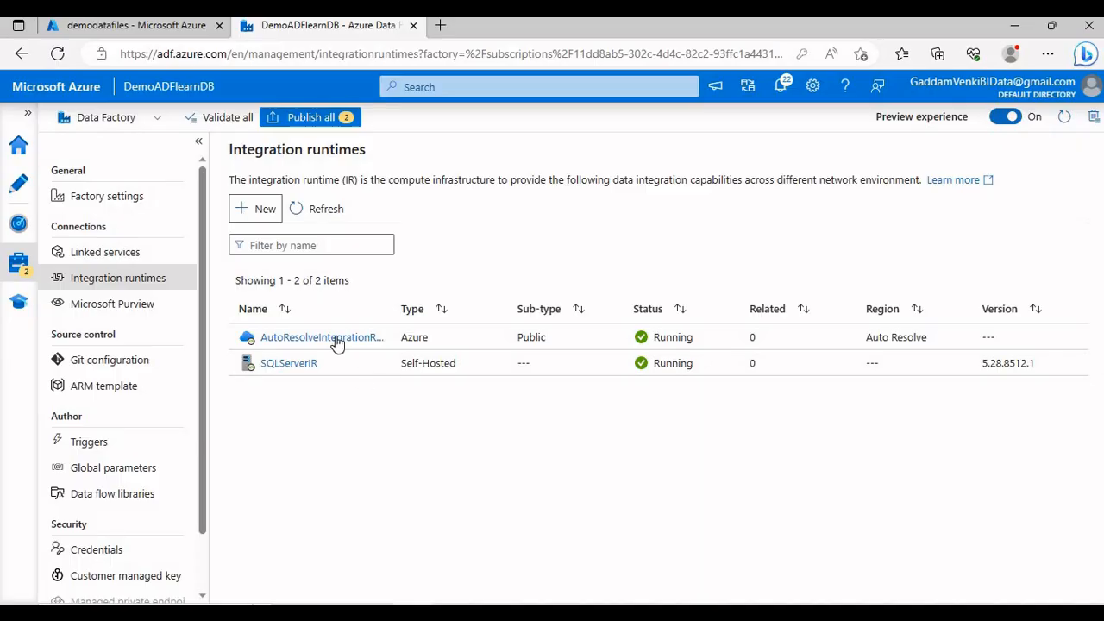
Step: Start a new linked service, searching the data stores for SQL and choosing SQL server as its type
click(136, 251)
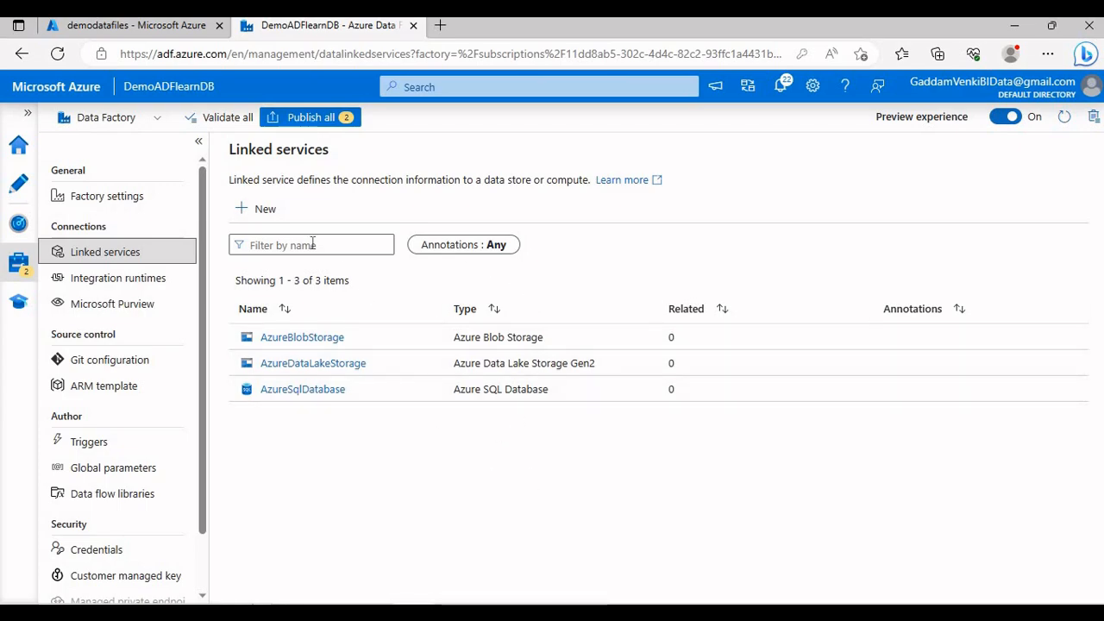
click(269, 214)
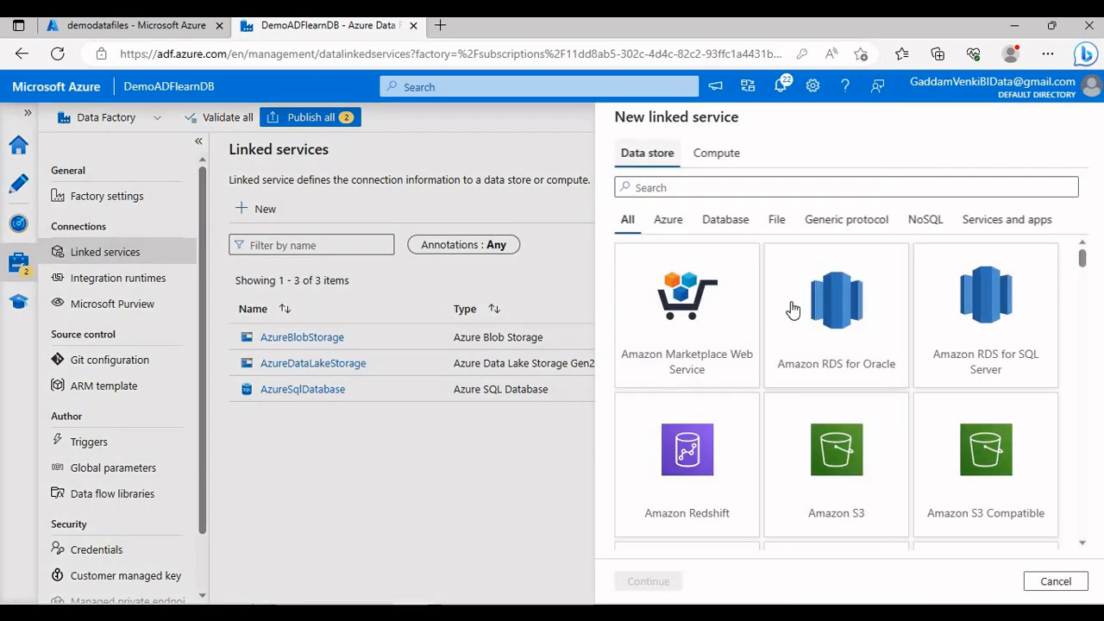
text(SQL)
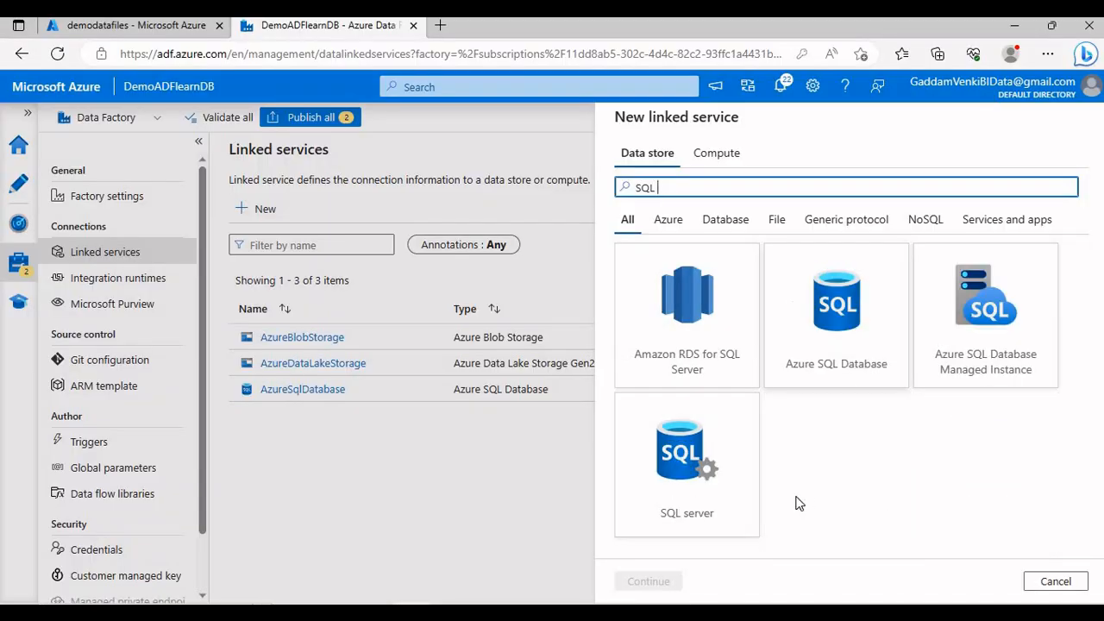
click(708, 500)
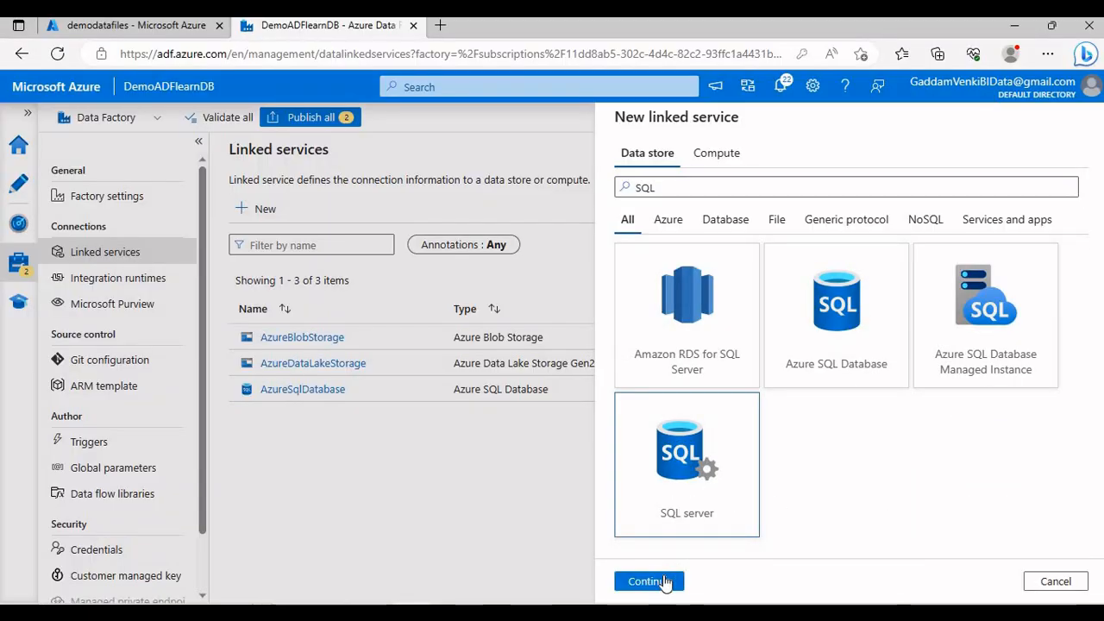
click(648, 582)
Step: Name the linked service OnPremisesDB and connect it via the SQLServerIR integration runtime
key(ctrl+a)
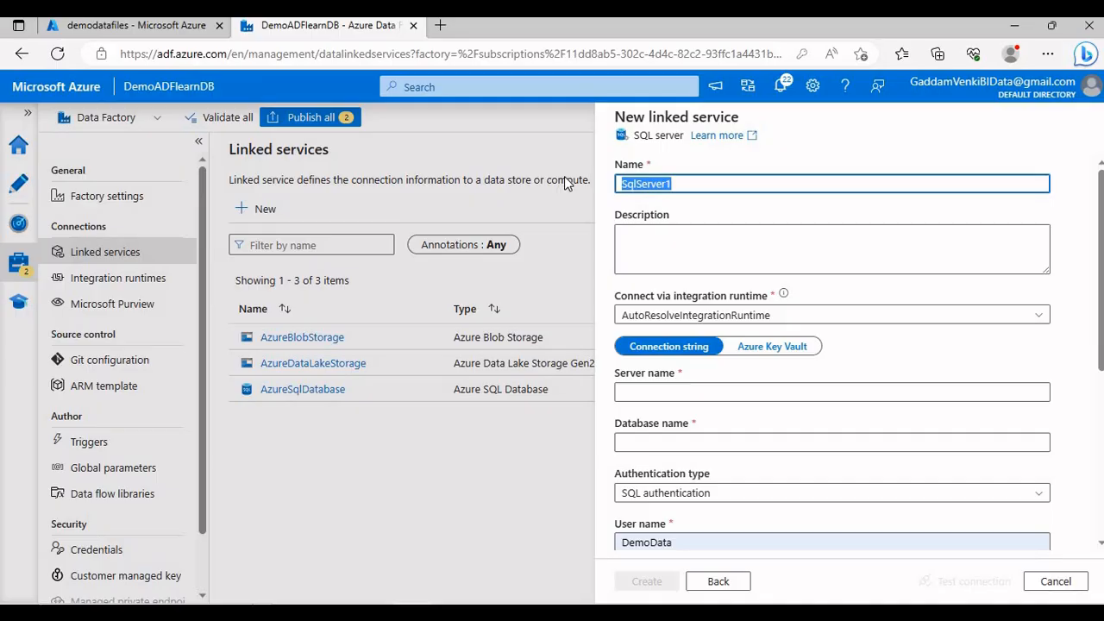
text(ls)
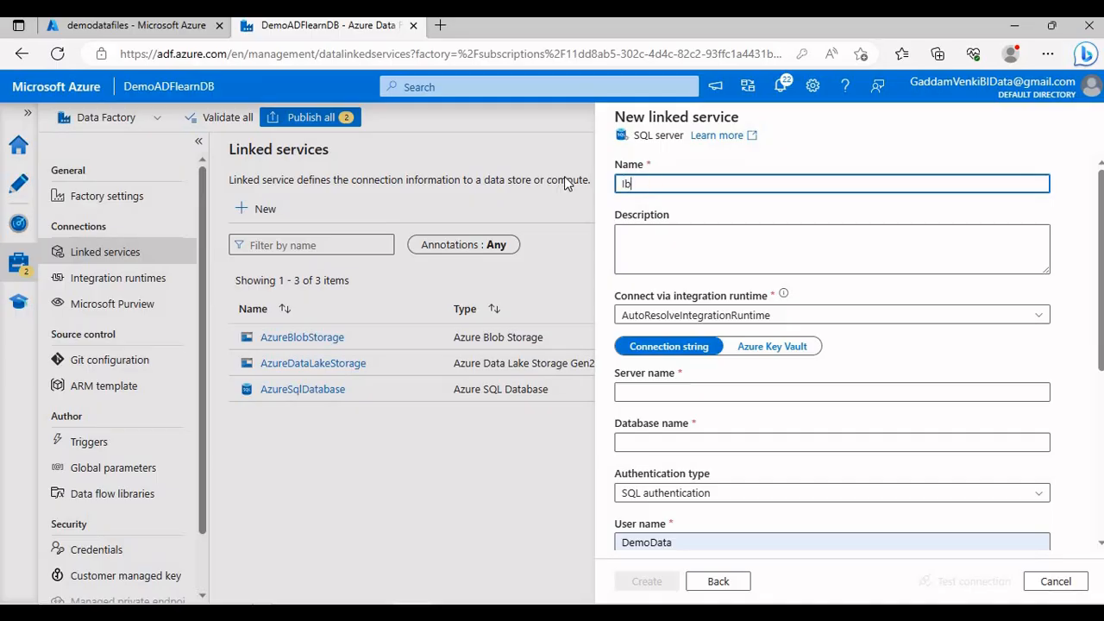
key(BackSpace)
key(BackSpace)
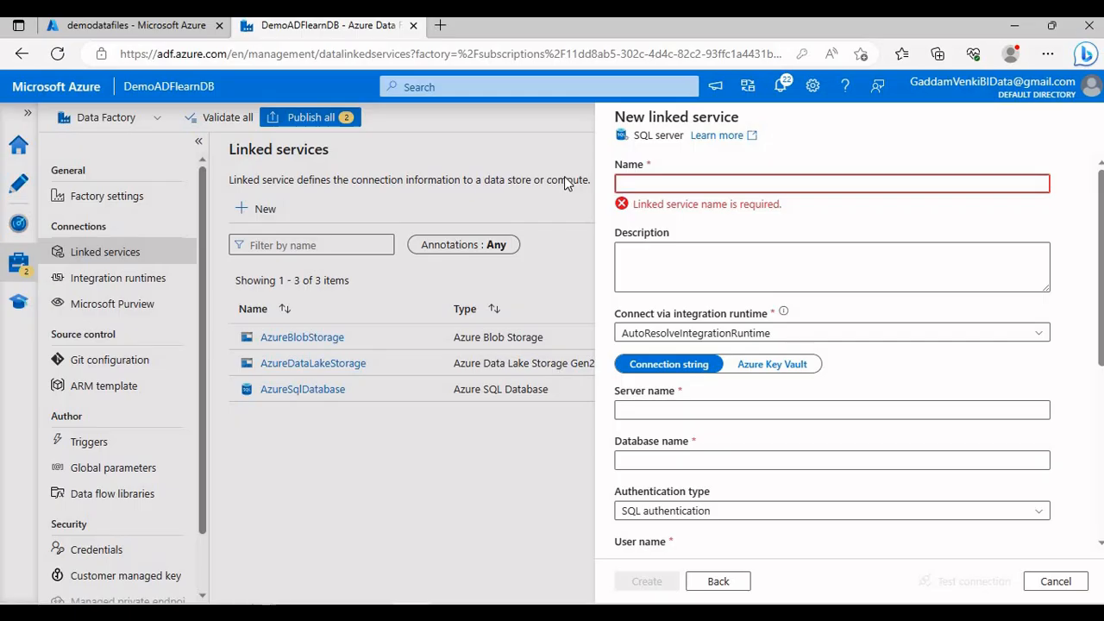
text(OnP)
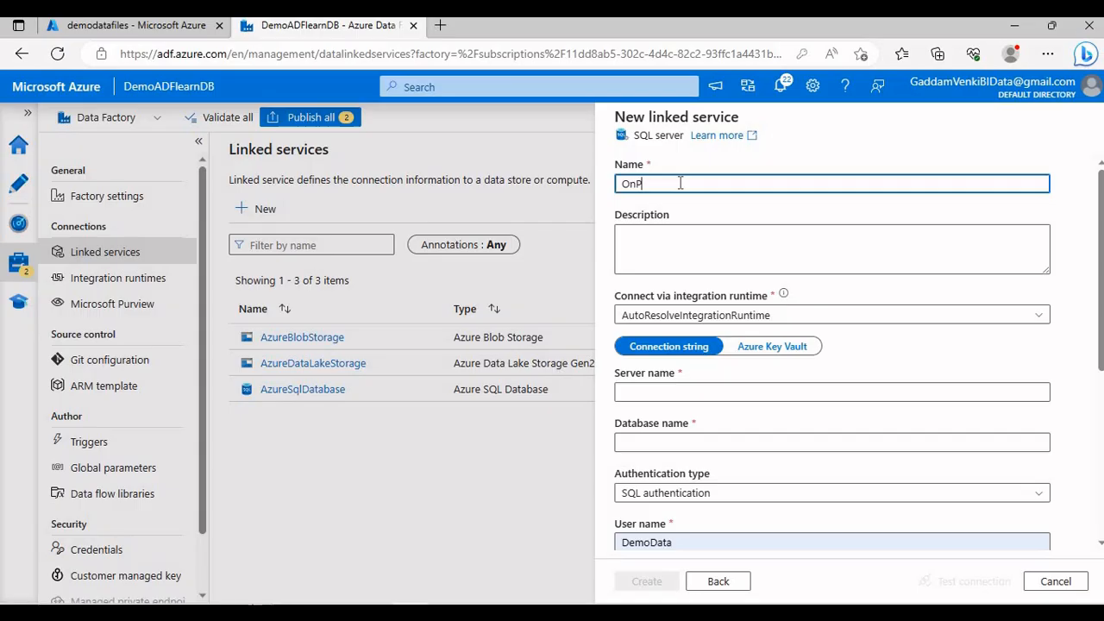
text(re)
text(misesDB)
key(Tab)
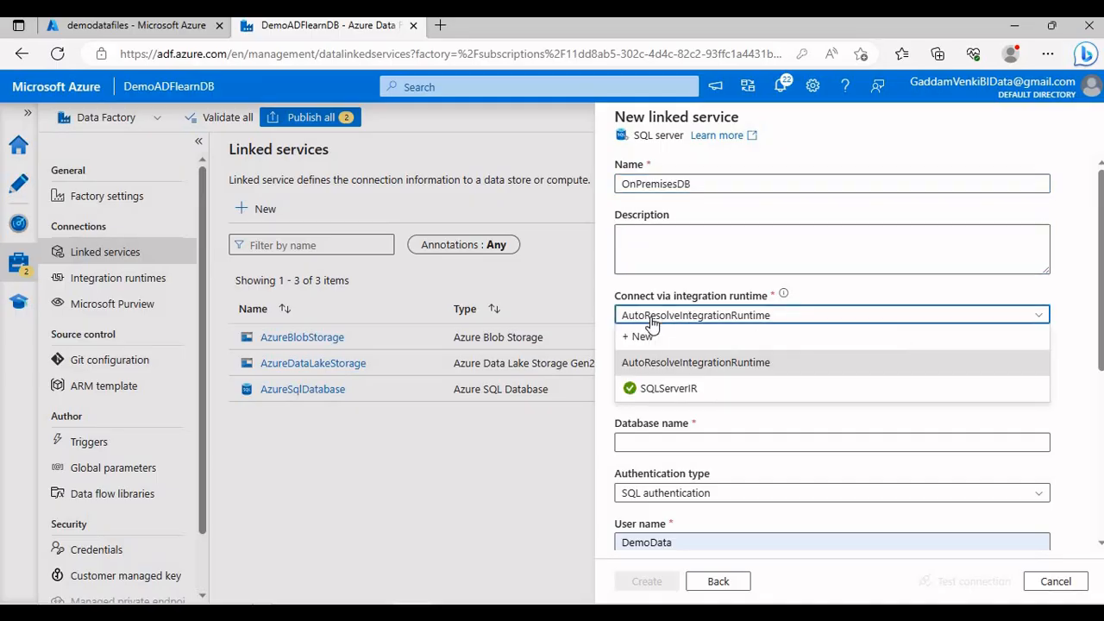
click(665, 319)
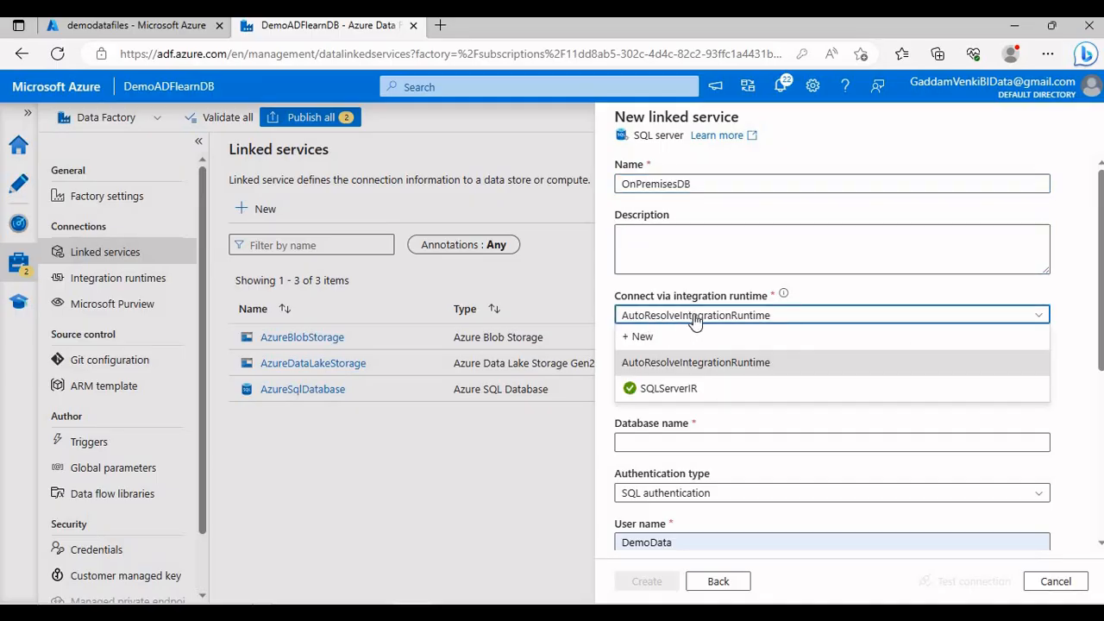
click(668, 393)
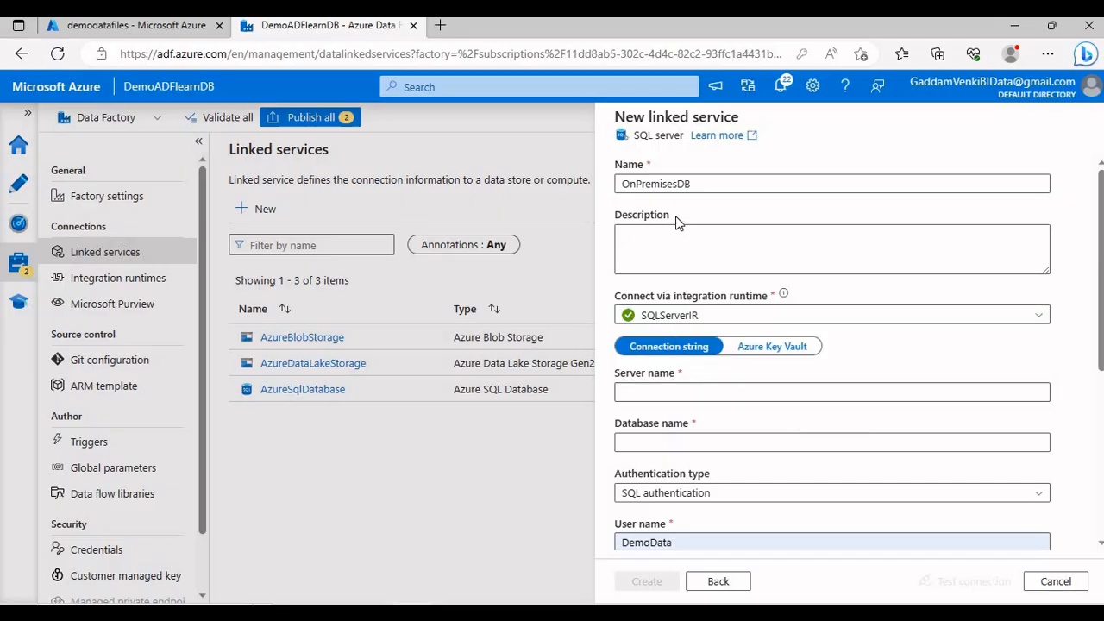
Step: Switch to SQL Server Management Studio and copy the local server's name from a new Database Engine connection
click(666, 419)
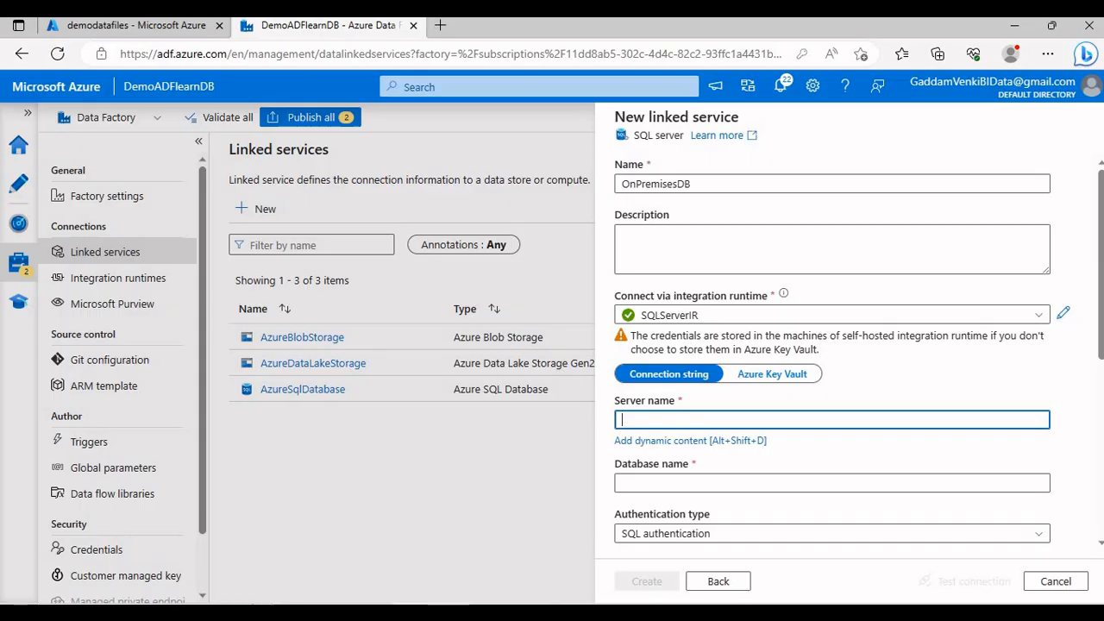
key(alt+Tab)
double_click(53, 148)
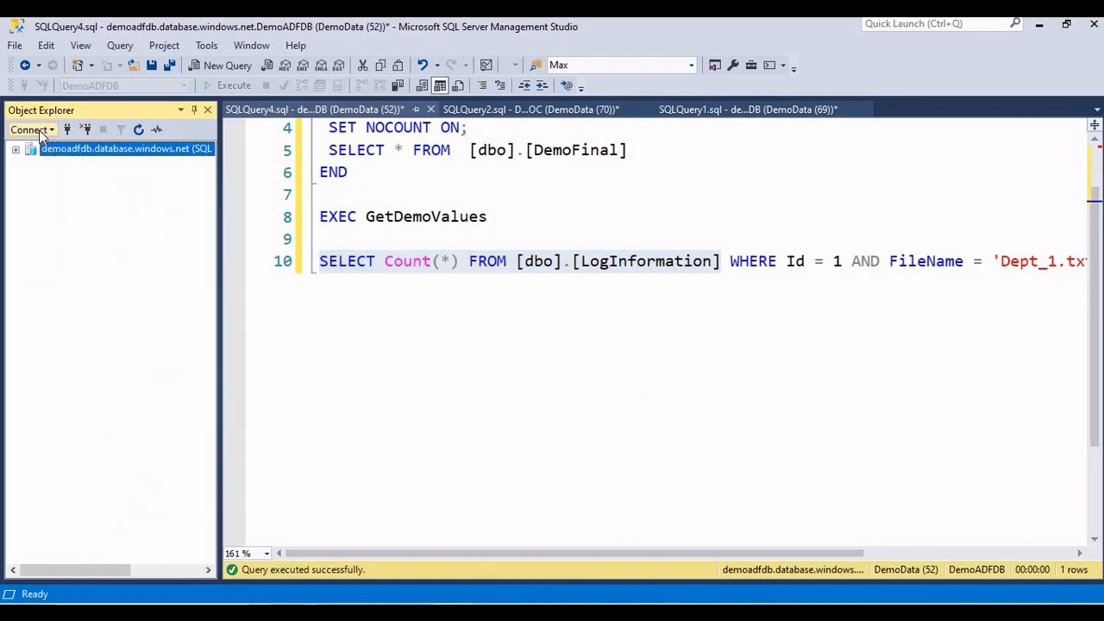
click(39, 130)
click(75, 146)
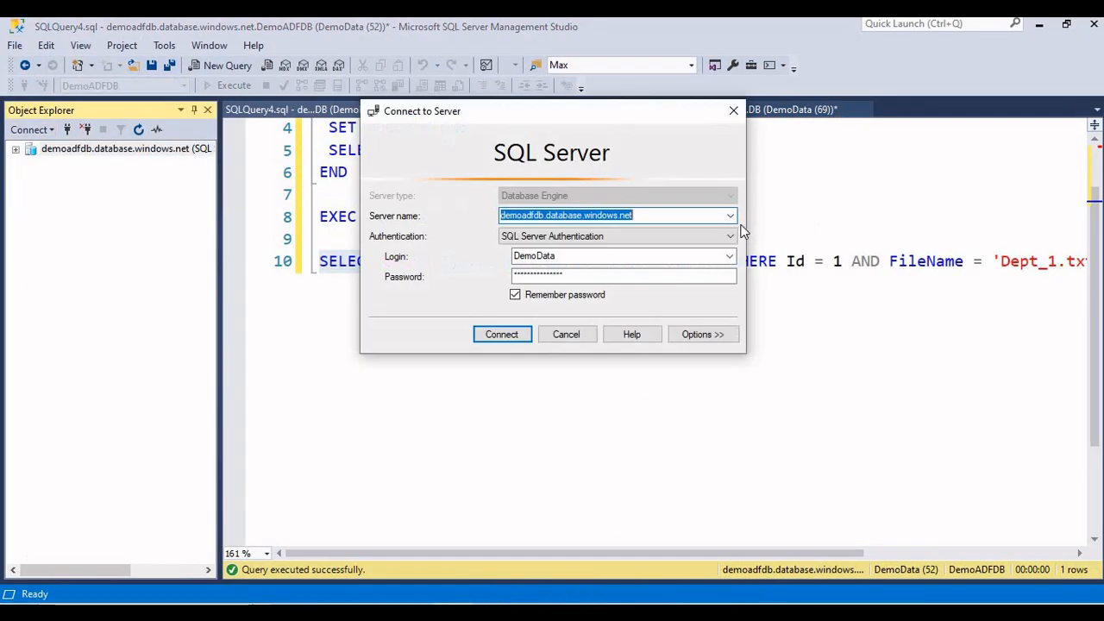
click(731, 216)
click(574, 248)
key(ctrl+c)
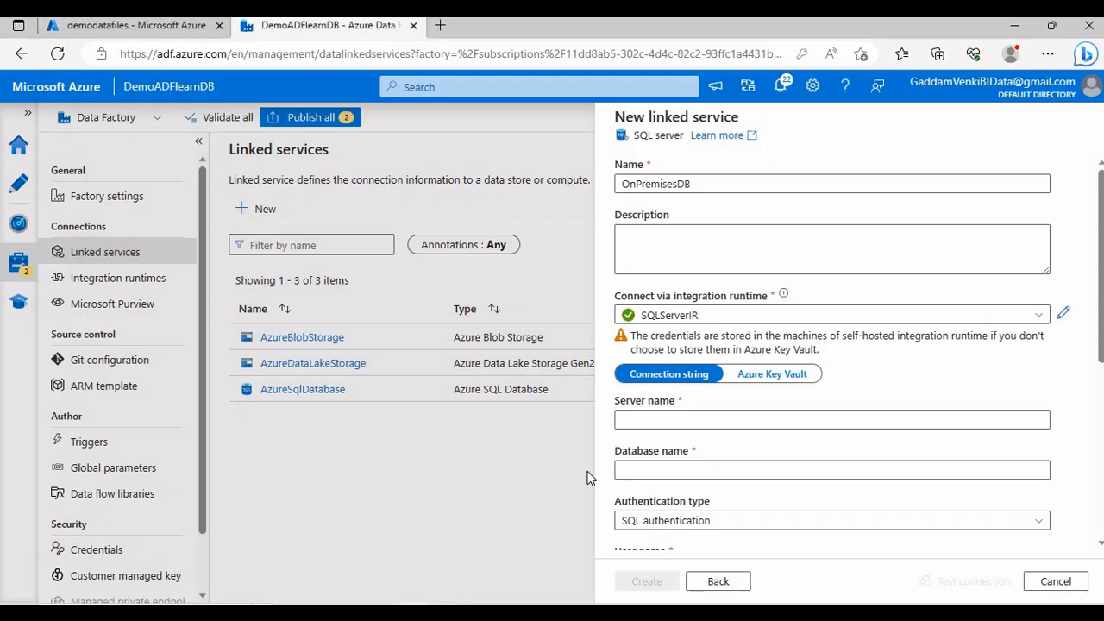
Step: Back in Azure Data Factory, set the linked service's server name to DESKTOP-R7LFQS5 and its database name to POC
click(653, 421)
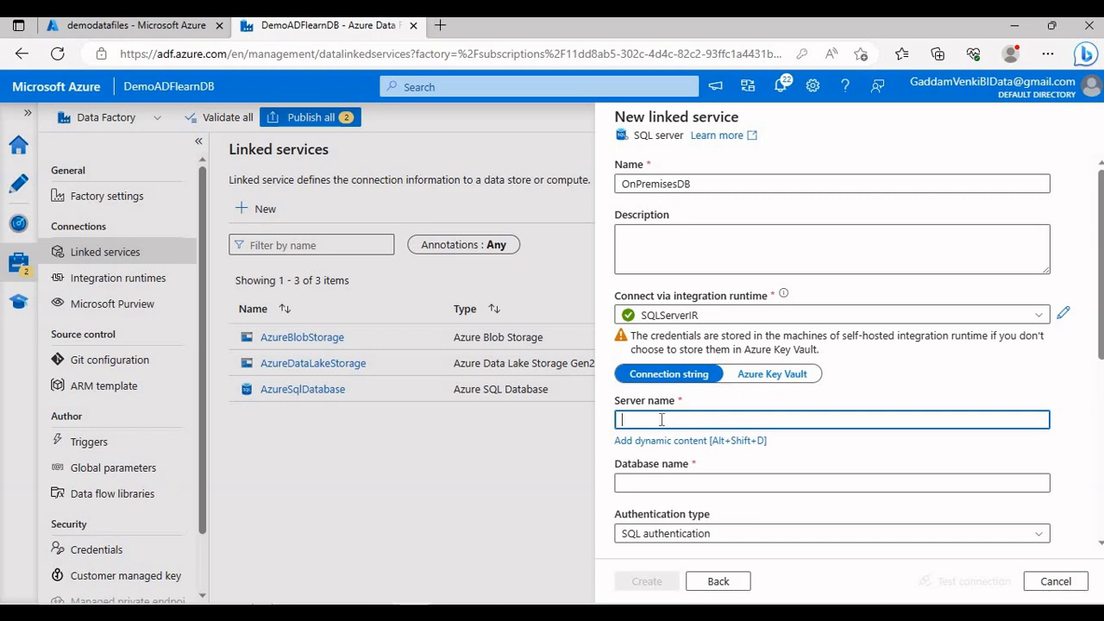
key(ctrl+v)
click(625, 476)
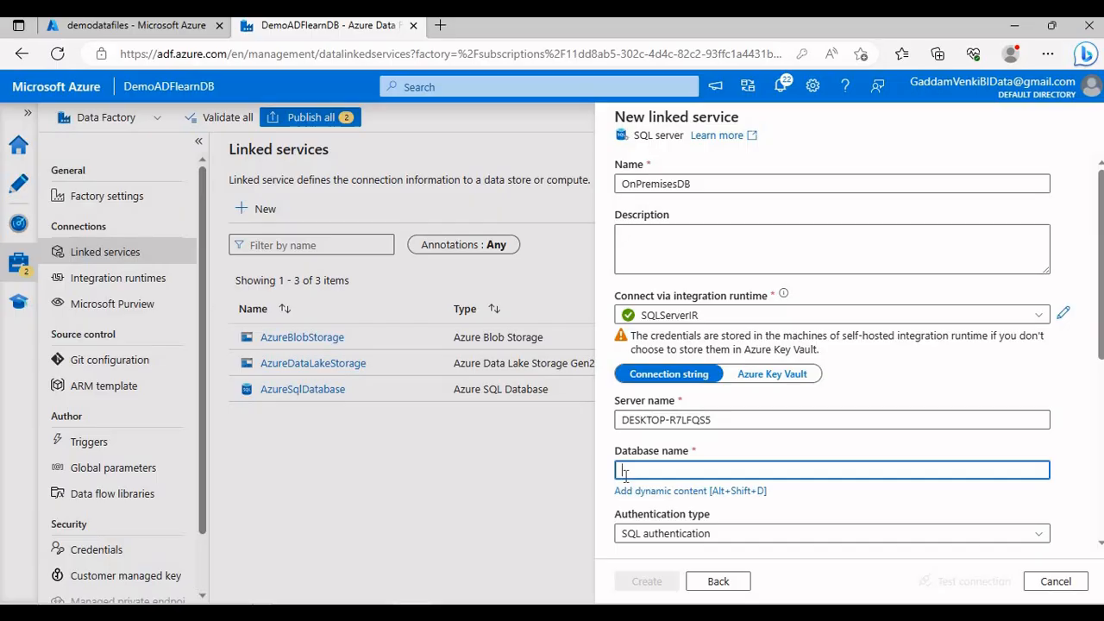
text(P)
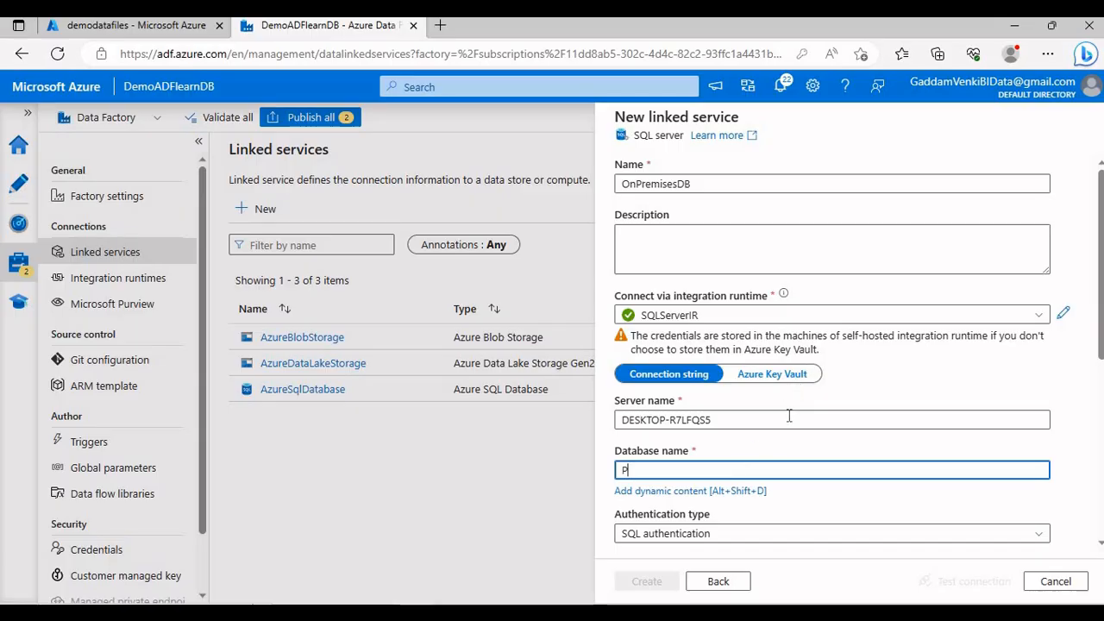
text(OC)
Step: Replace the prefilled SQL authentication password of the linked service with the on-premises database password
scroll(843, 411, down, 2)
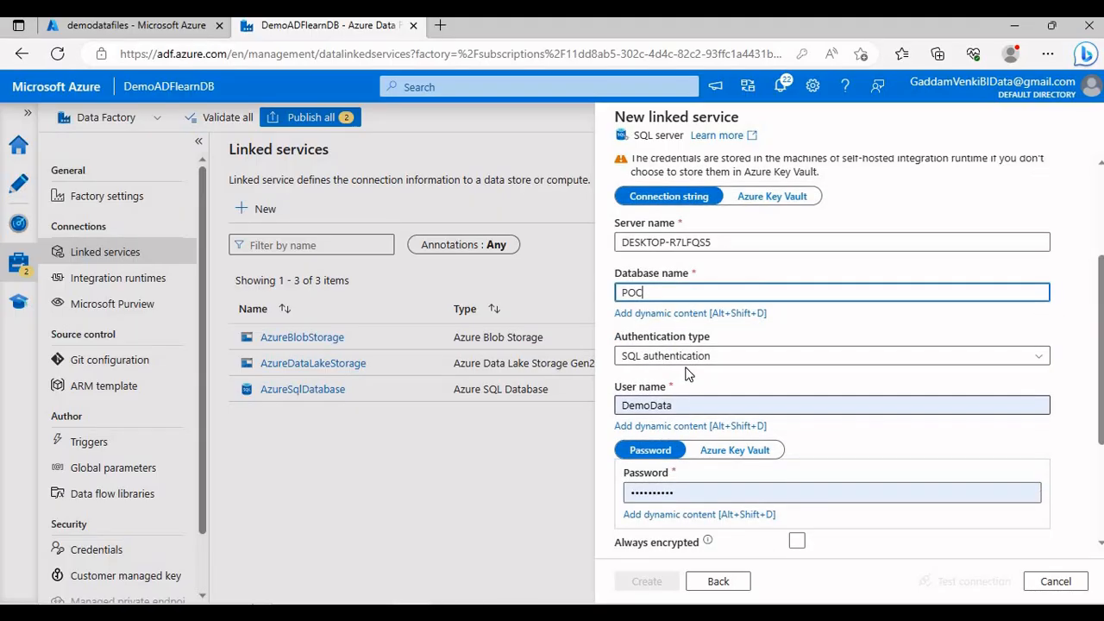
click(646, 489)
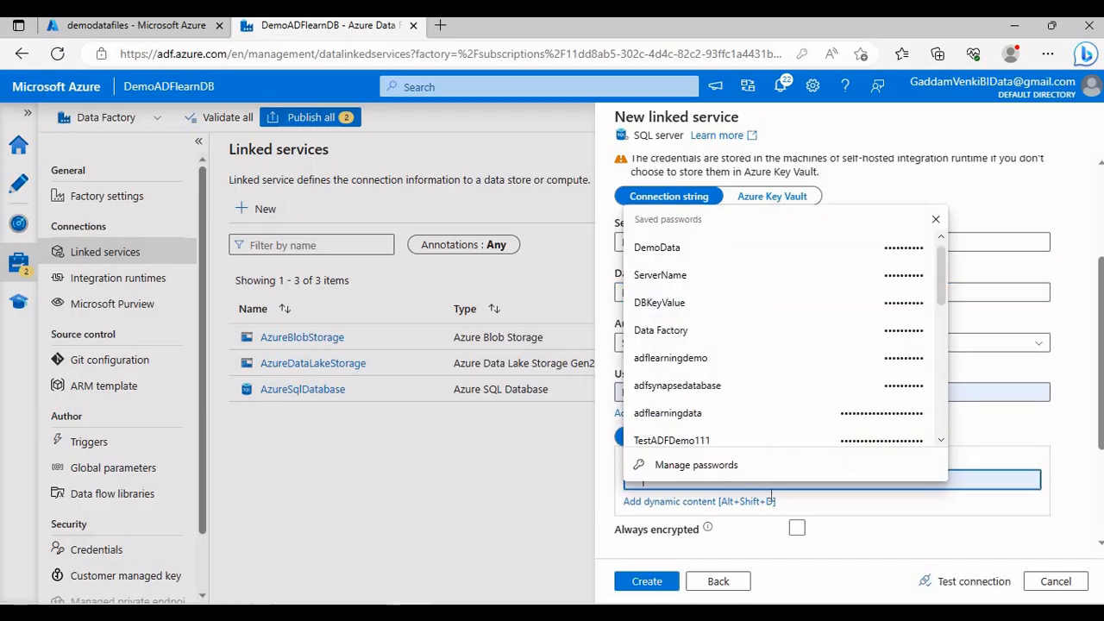
scroll(942, 327, down, 1)
click(920, 255)
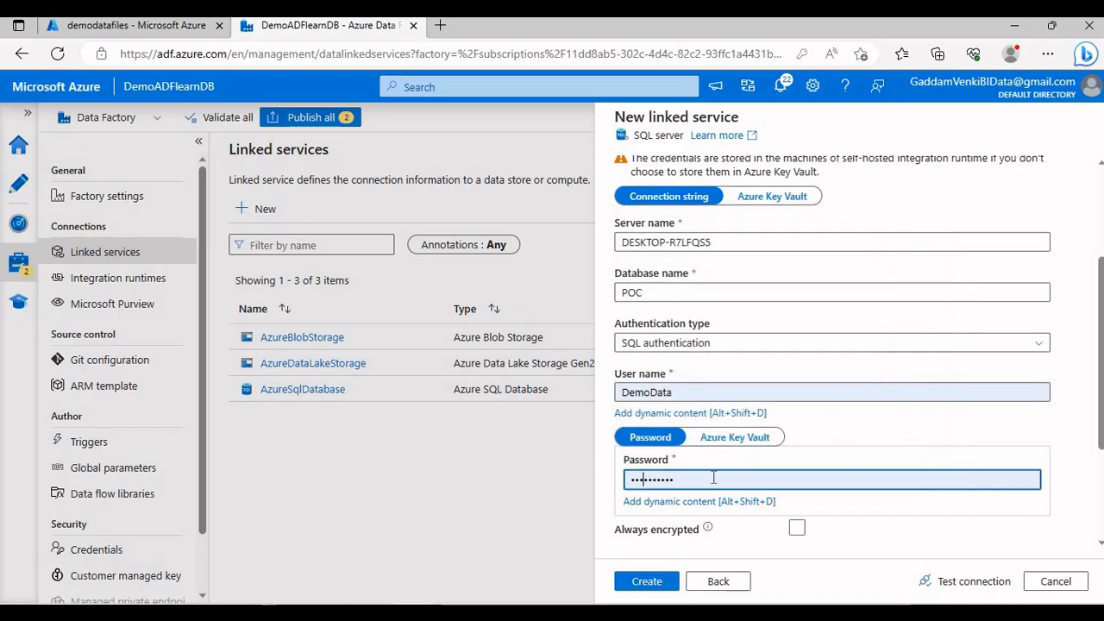
double_click(642, 481)
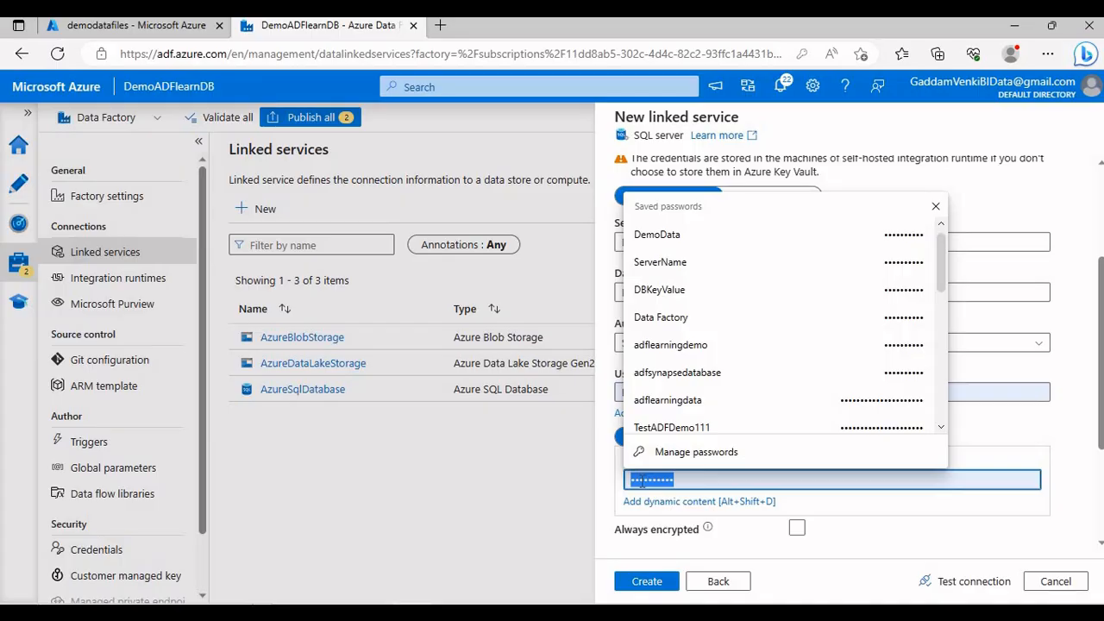
key(BackSpace)
text(•)
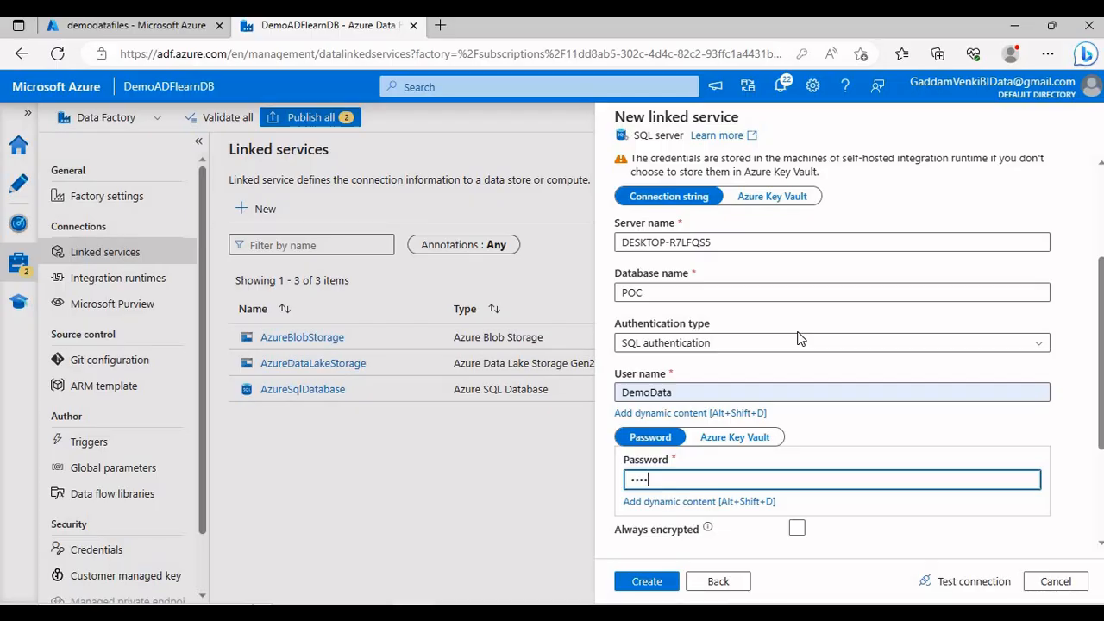
text(••••••)
scroll(799, 338, up, 1)
scroll(809, 394, down, 1)
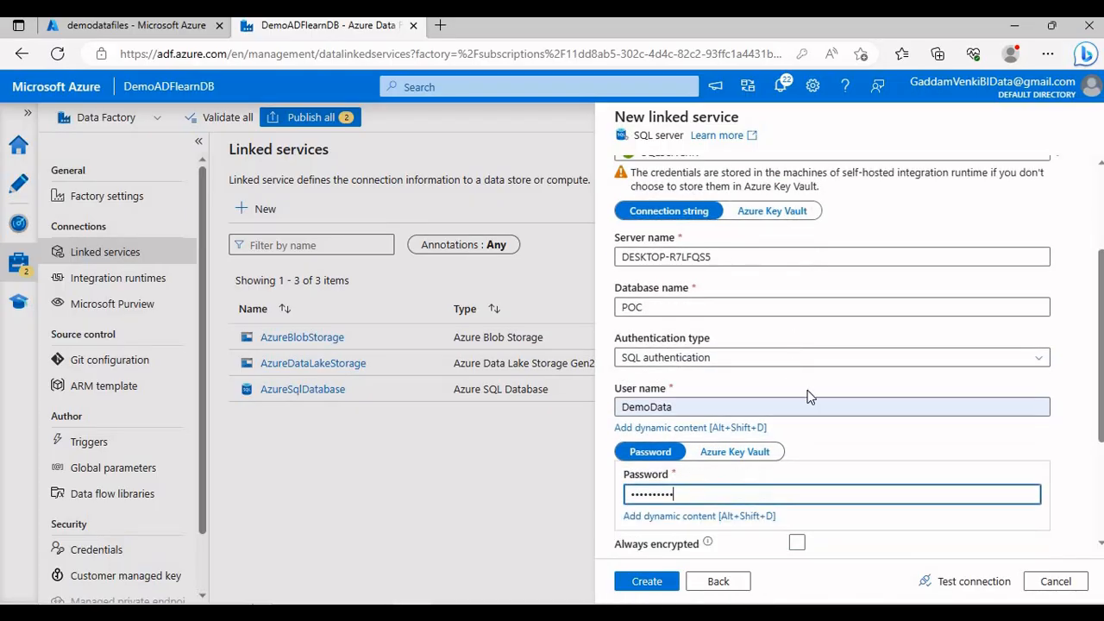
Step: Test the connection of the new SQL Server linked service
scroll(808, 397, down, 2)
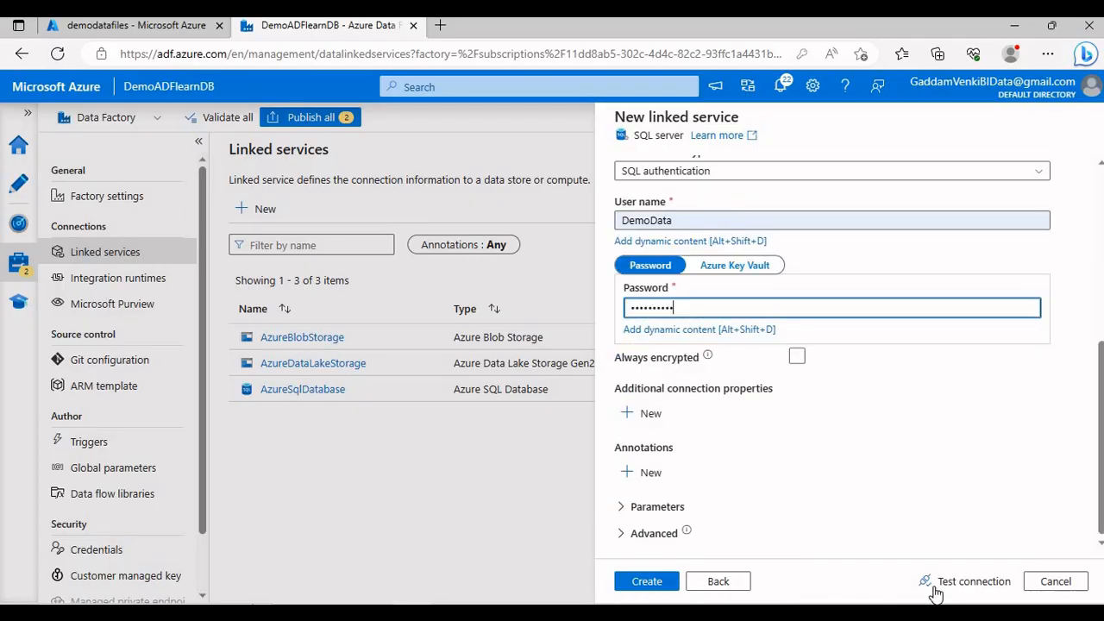
click(964, 534)
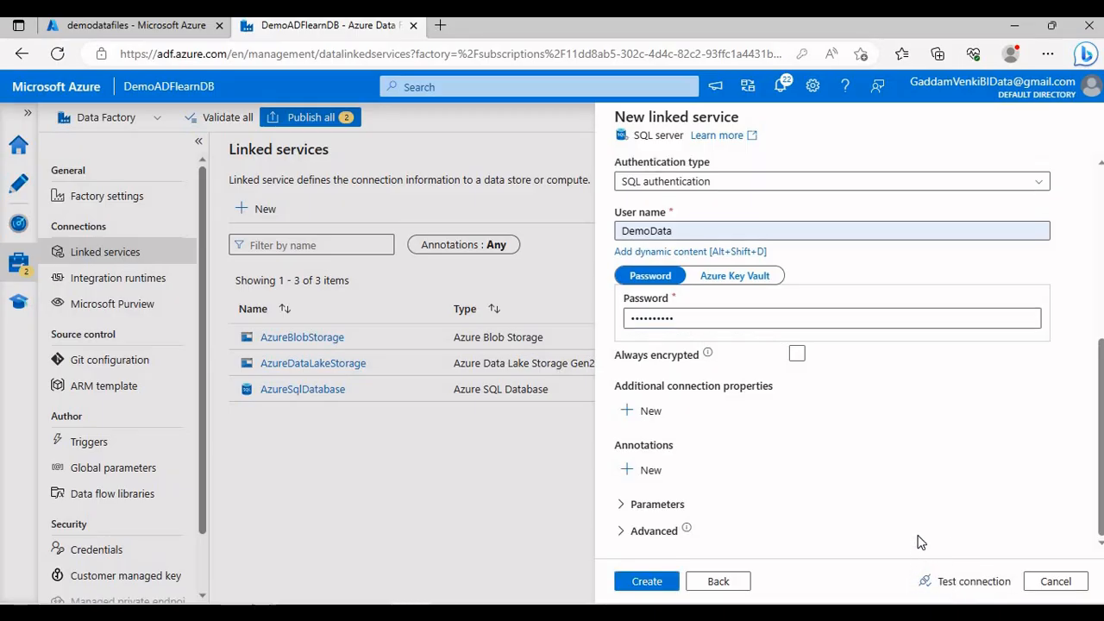
scroll(869, 372, up, 3)
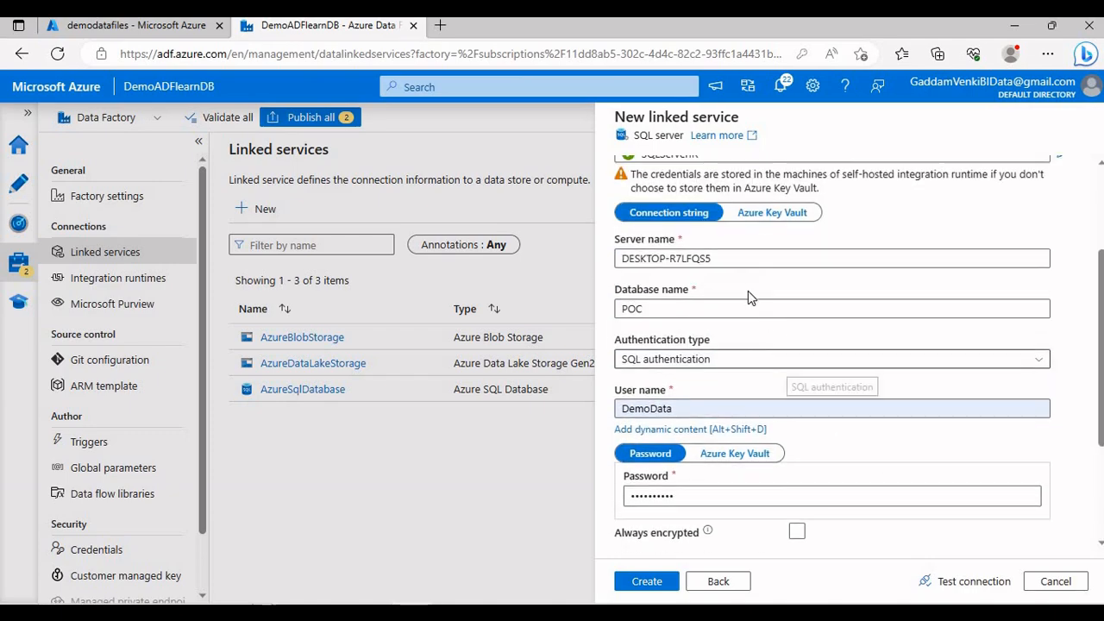
scroll(735, 271, up, 1)
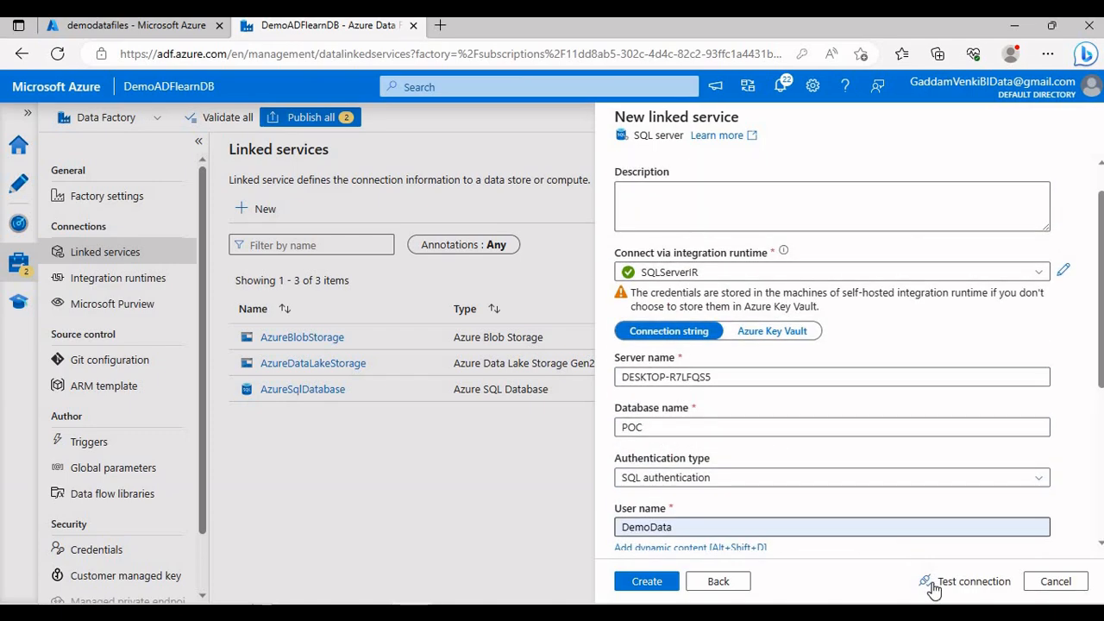
scroll(932, 485, down, 2)
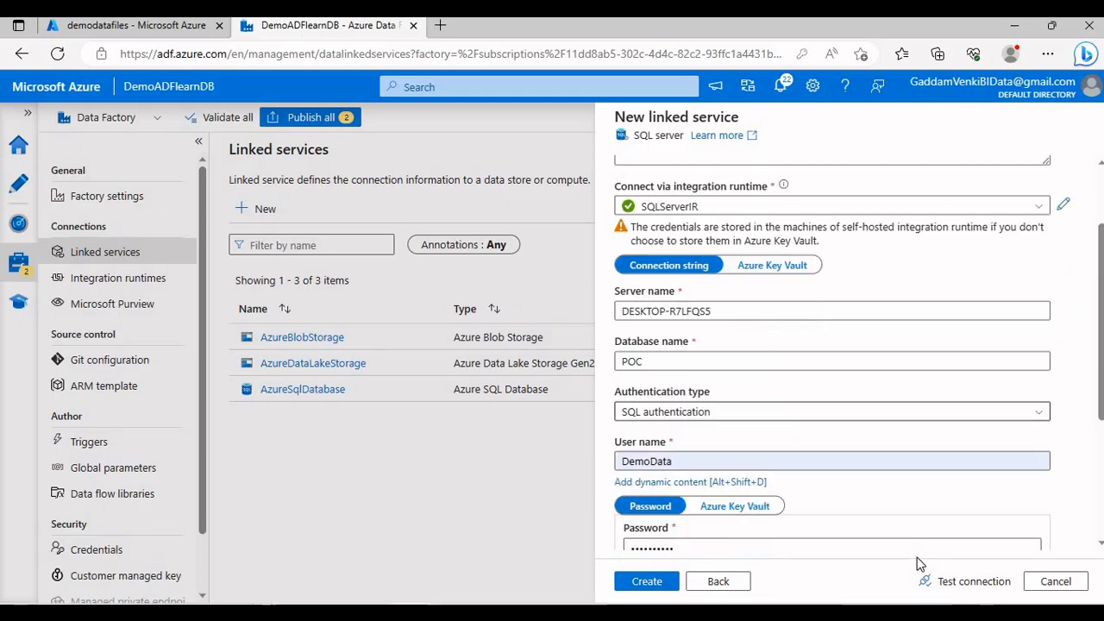
click(953, 589)
scroll(941, 540, down, 2)
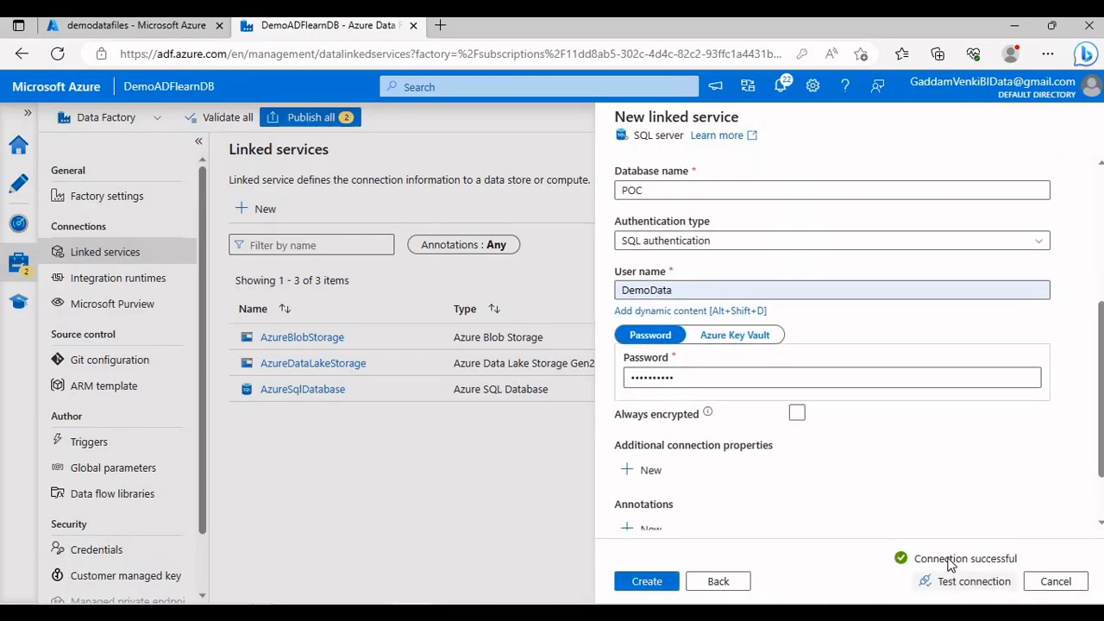
Step: Create the OnPremisesDB linked service and dismiss the notification
scroll(884, 437, up, 3)
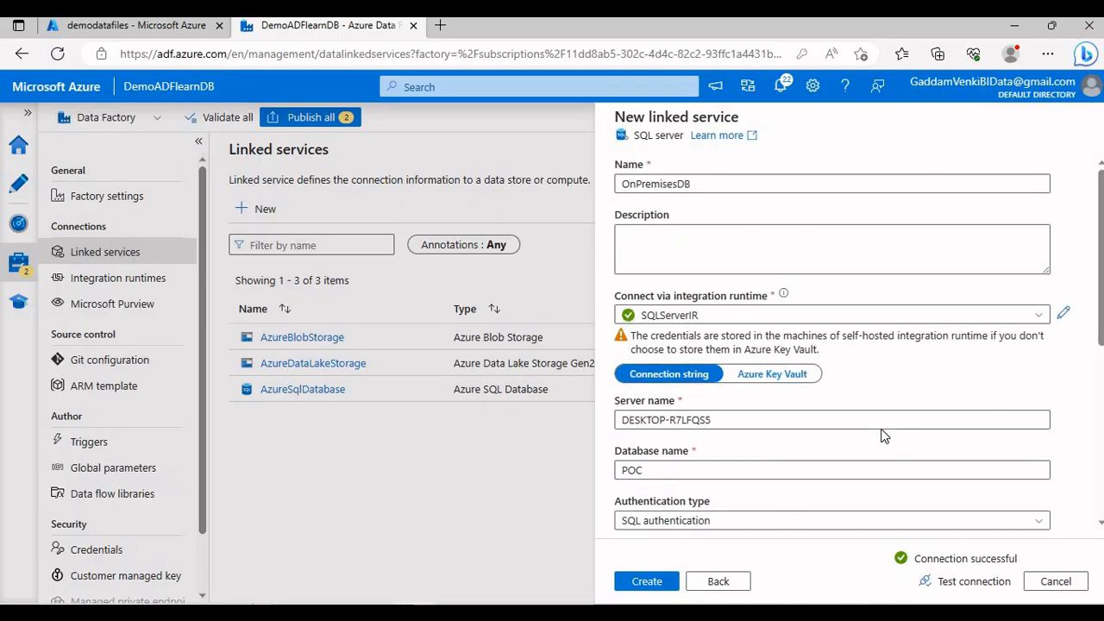
click(635, 583)
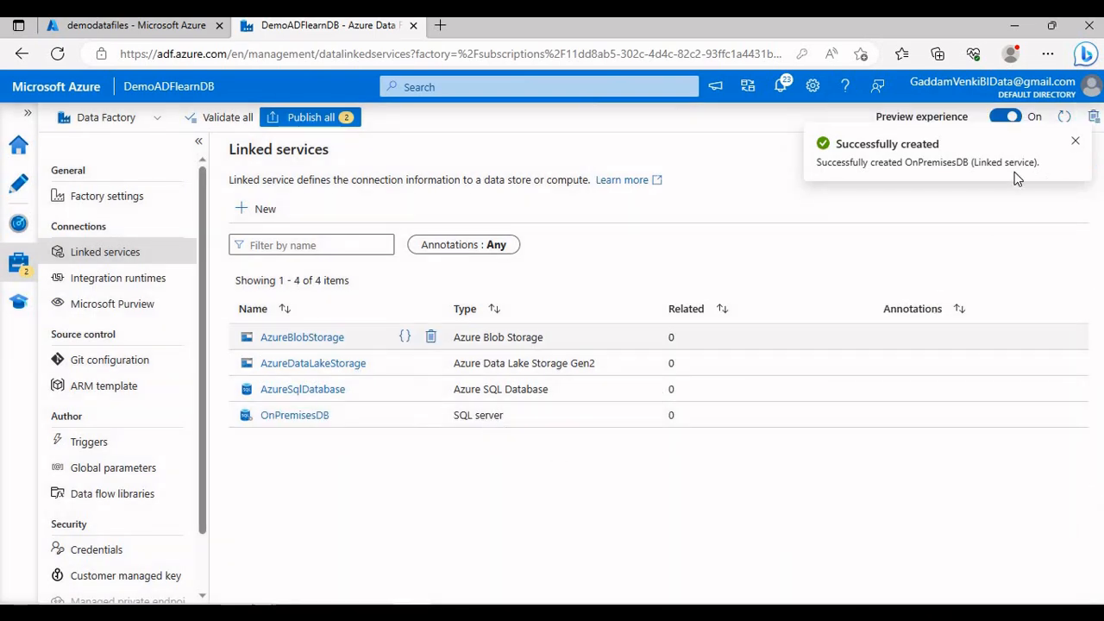
click(1075, 140)
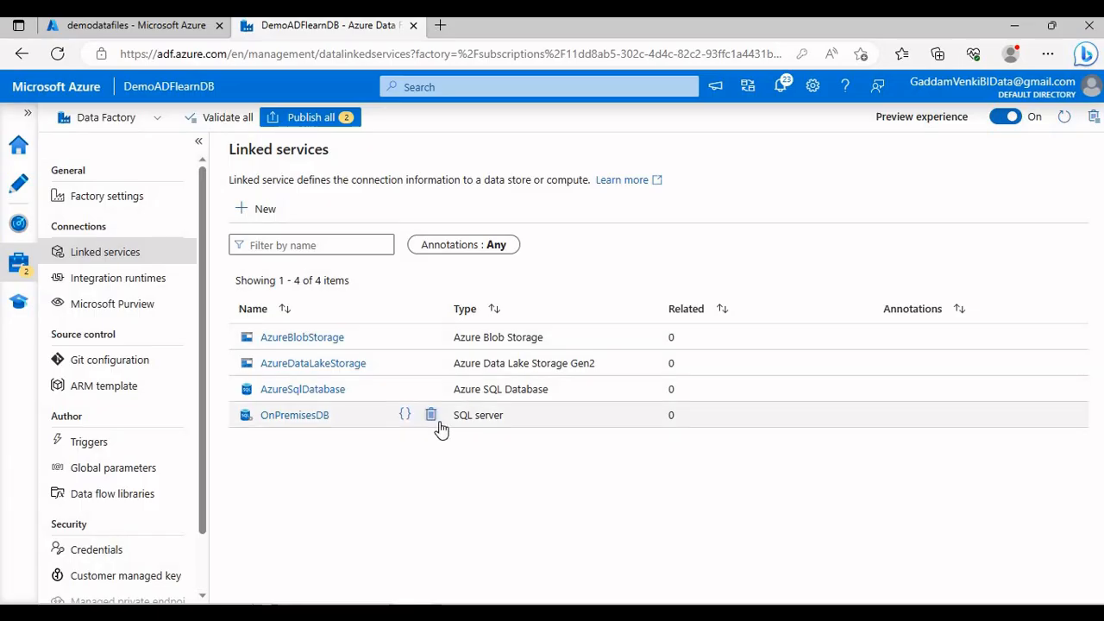
Step: Create a new pipeline in the factory's authoring area and name it DemoData
click(19, 182)
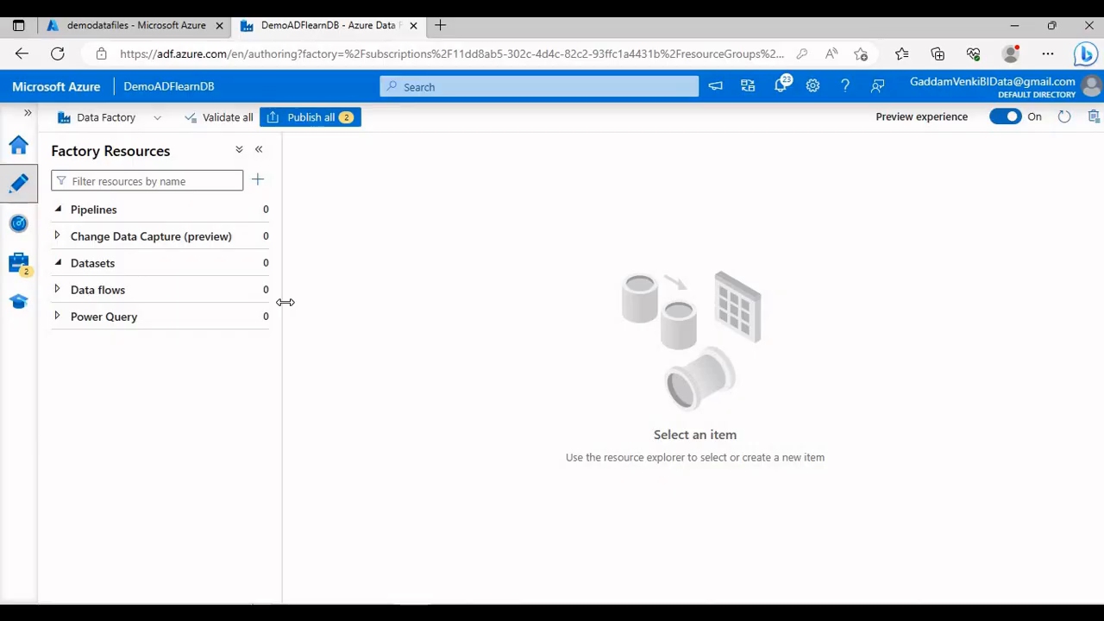
click(263, 215)
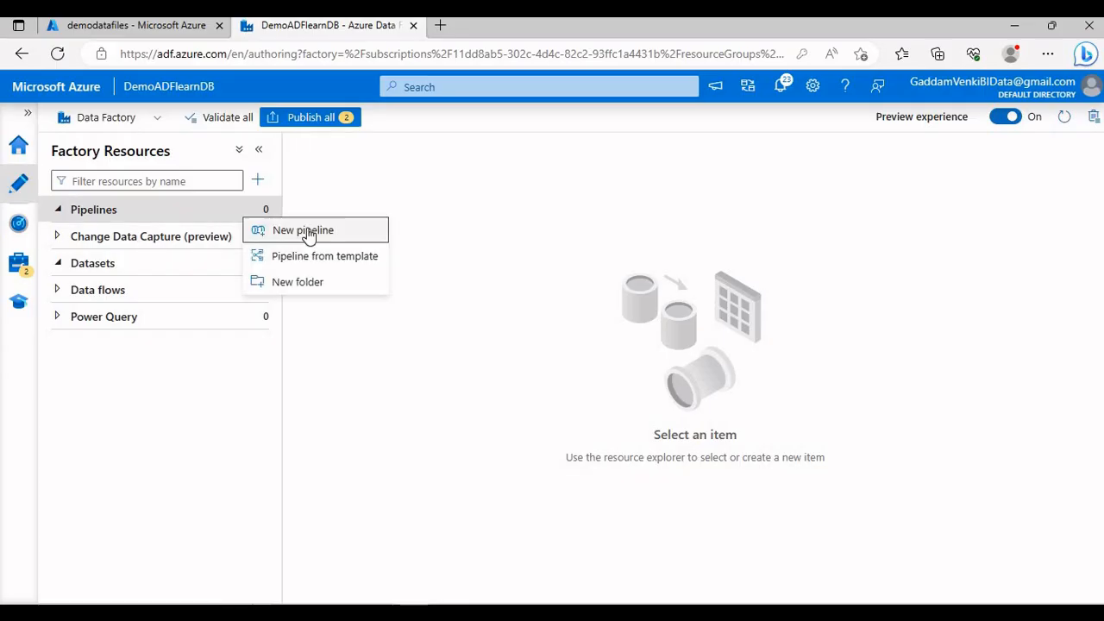
click(273, 235)
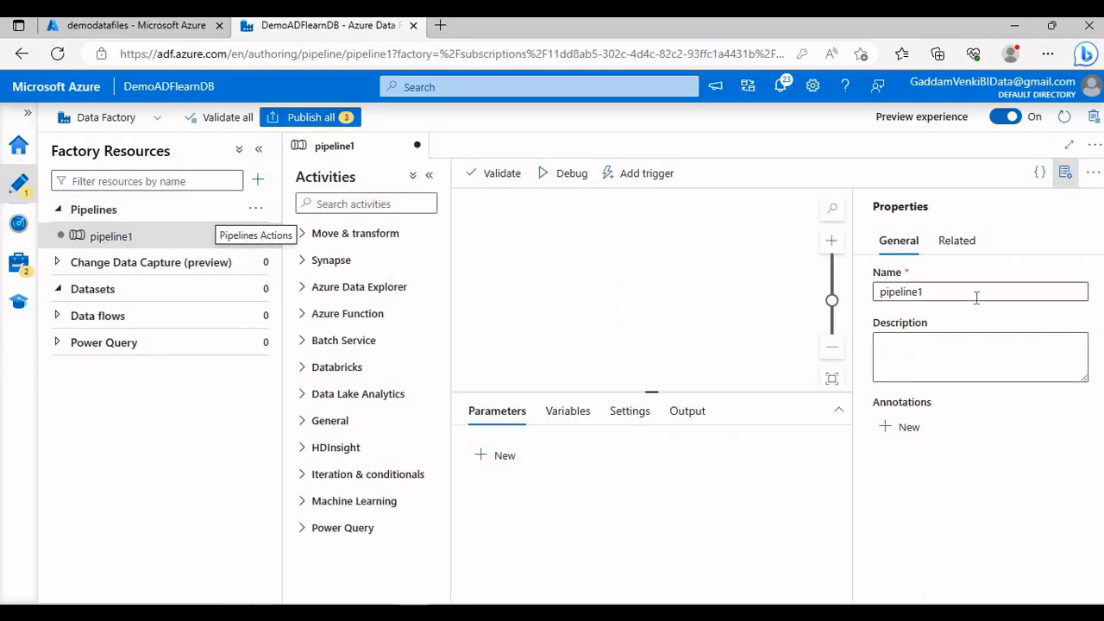
drag(966, 294, 882, 291)
text(DemoData)
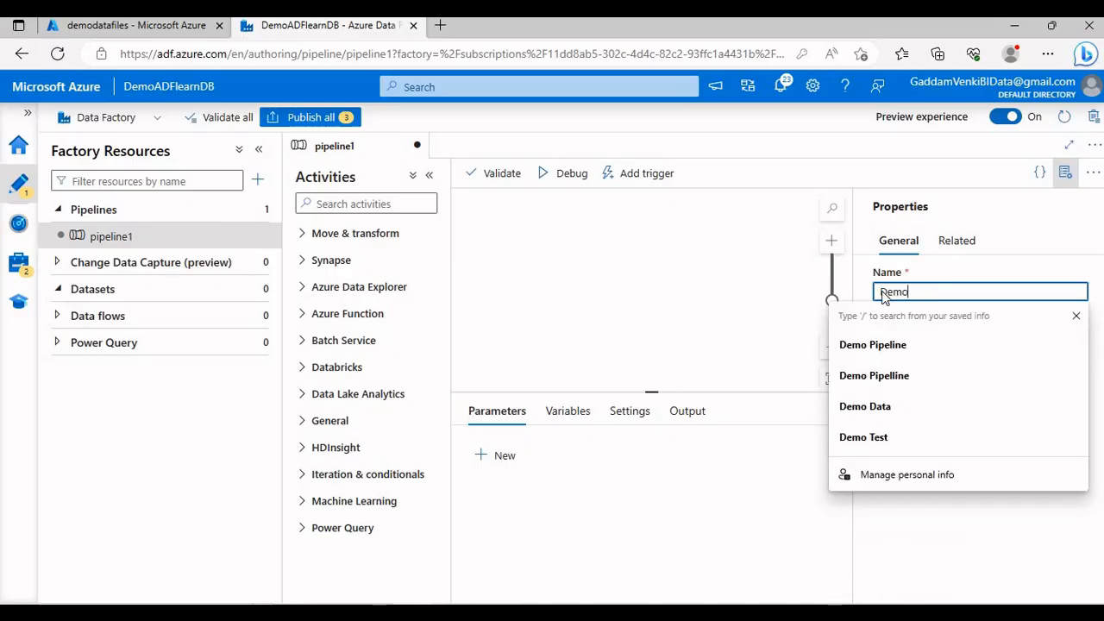
Step: Add a Copy data activity to the pipeline, give the canvas more room, and name the activity DemoDataLoad
click(306, 234)
drag(313, 259, 559, 267)
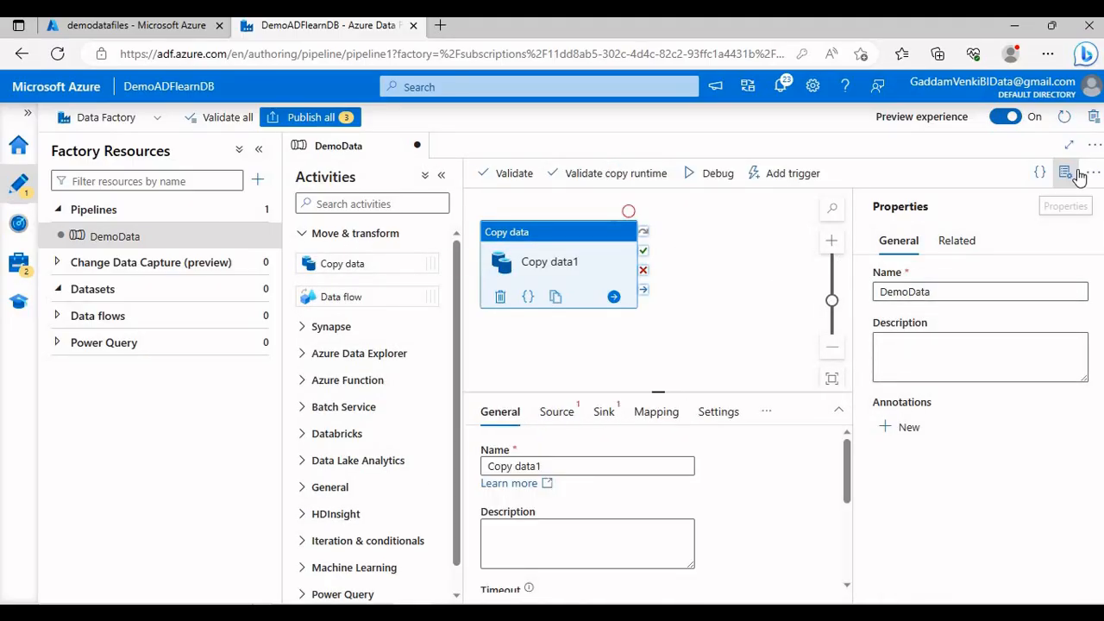
click(1066, 172)
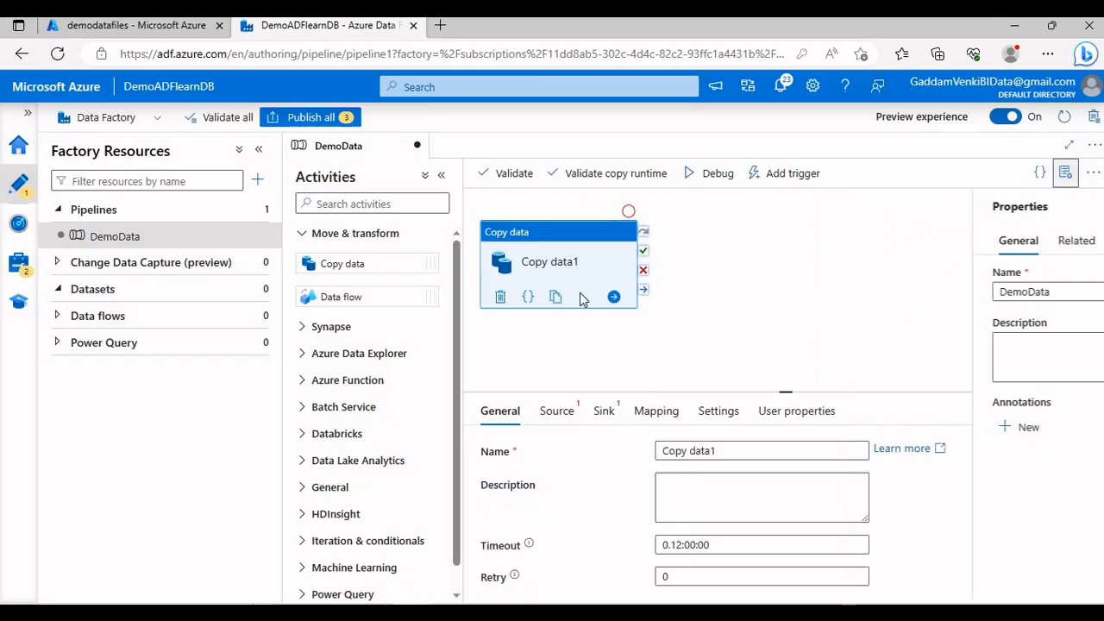
click(441, 175)
click(260, 154)
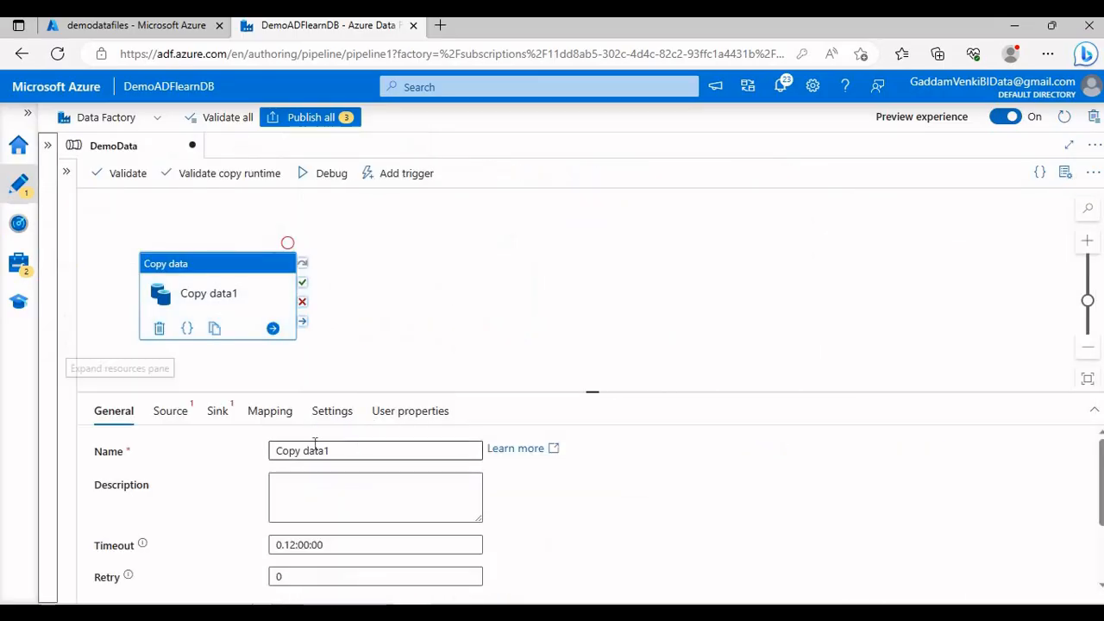
text(De)
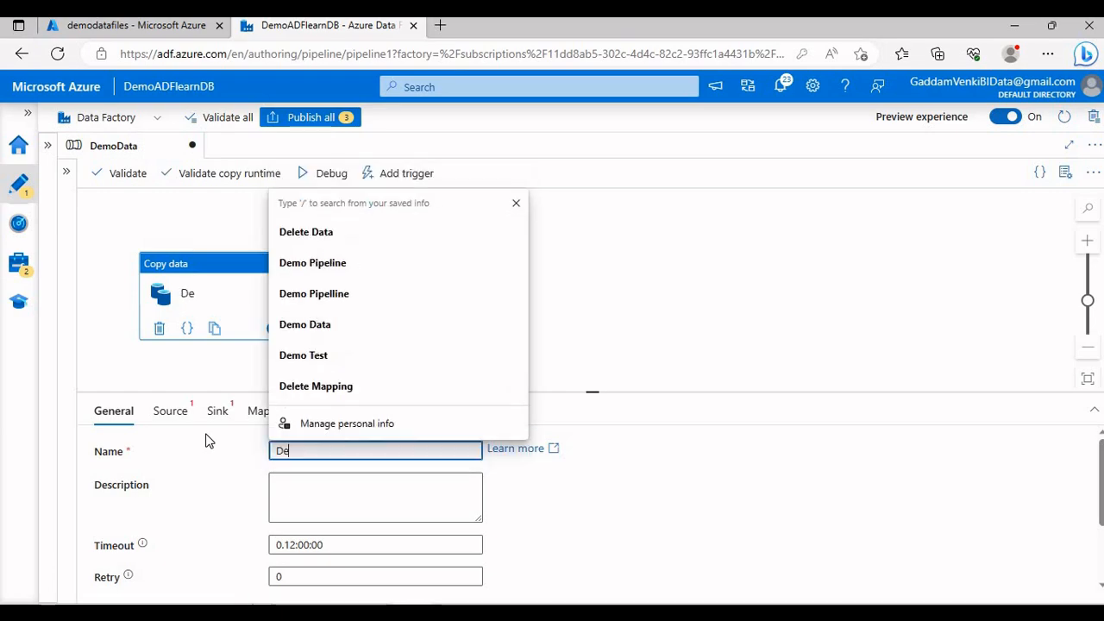
text(moDataLoad)
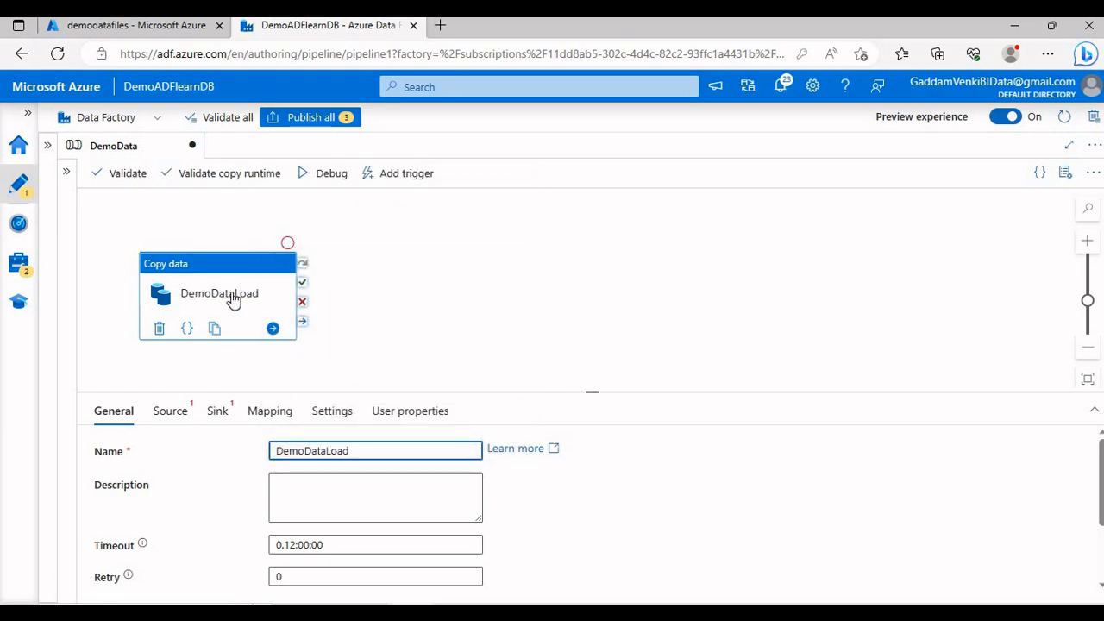
drag(235, 293, 253, 282)
Step: Start a new source dataset for the DemoDataLoad activity with Azure SQL Database as its data store
click(180, 429)
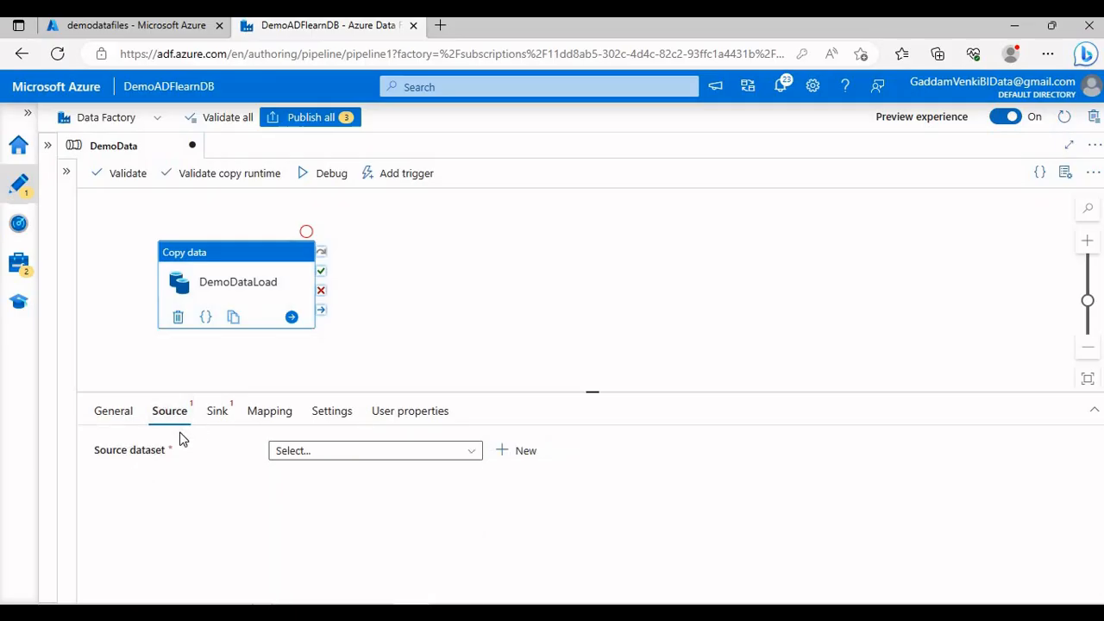
click(512, 459)
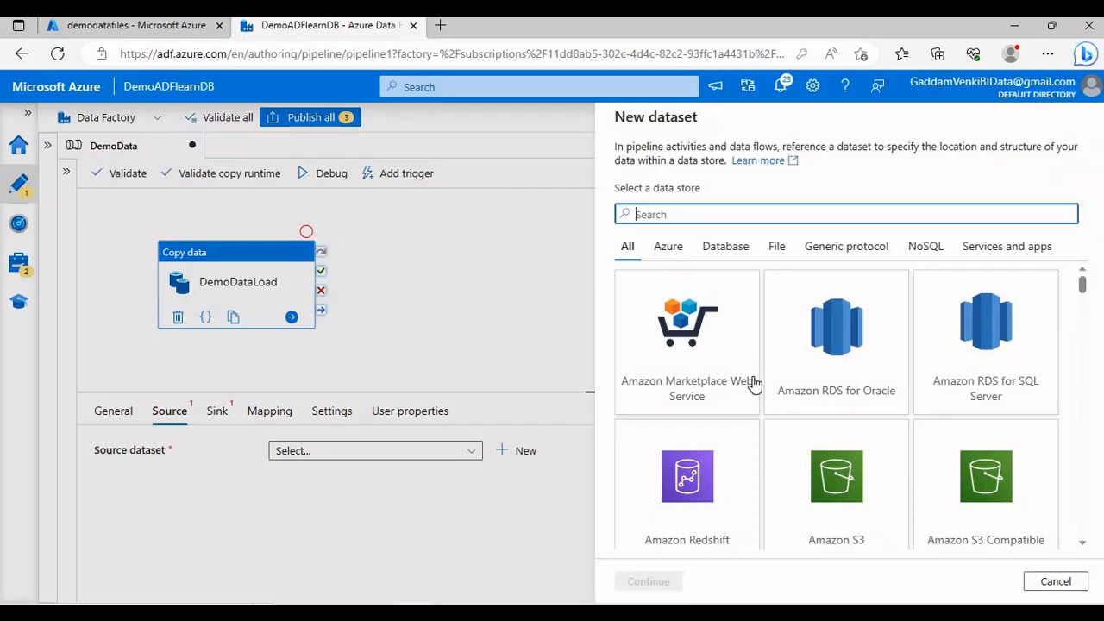
scroll(759, 475, down, 5)
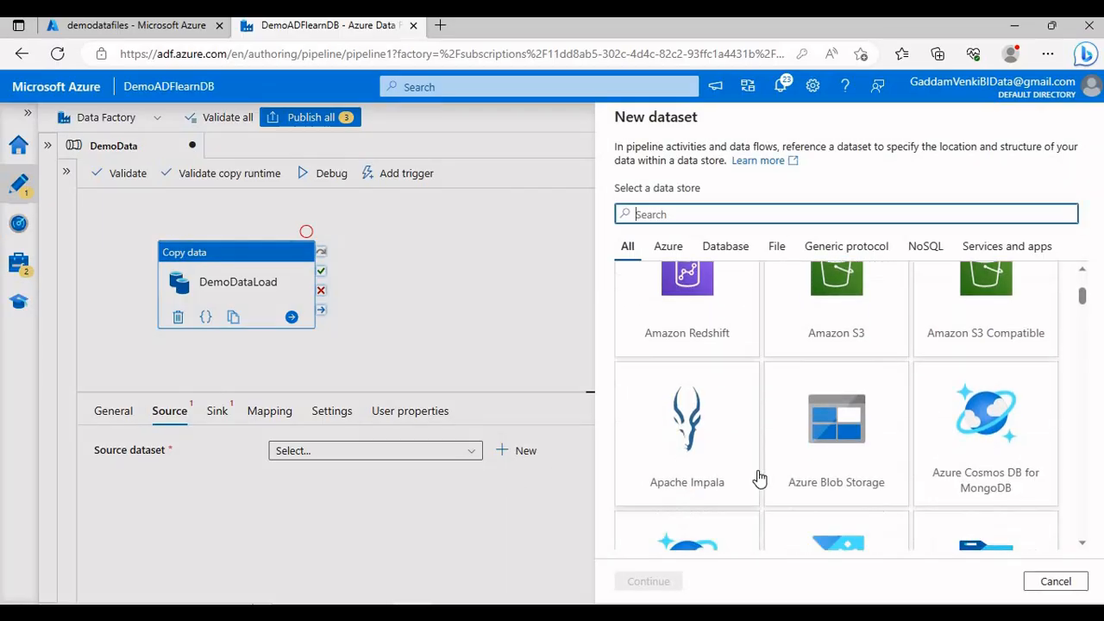
scroll(759, 475, down, 4)
scroll(730, 493, down, 2)
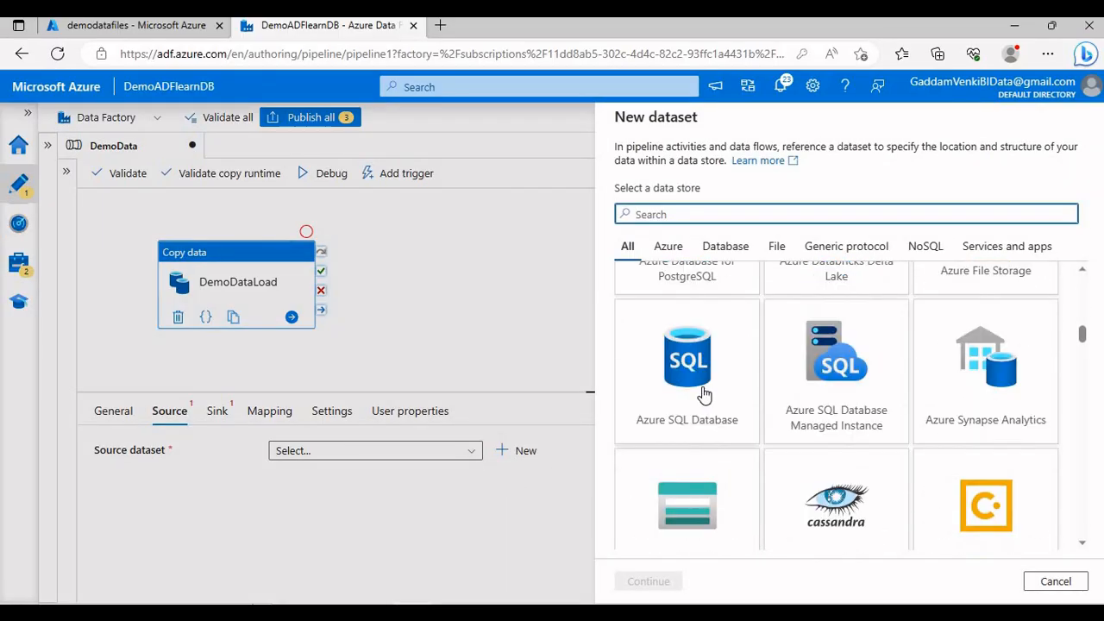
click(705, 395)
click(649, 582)
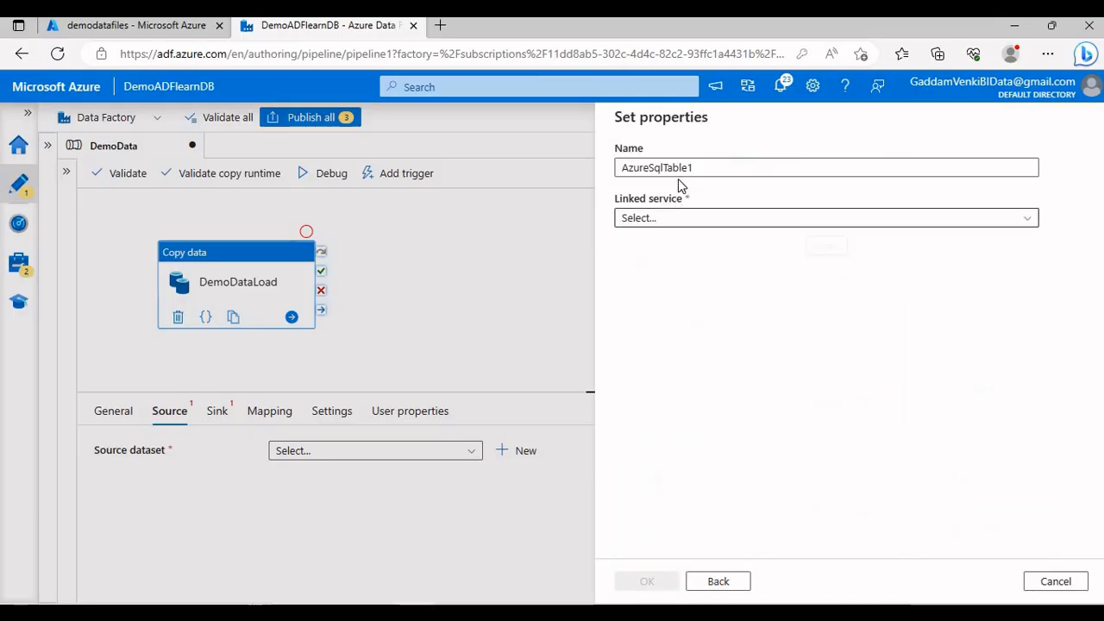
Step: Name the source dataset SourceDataSet and select the AzureSqlDatabase linked service for it
text(Sou)
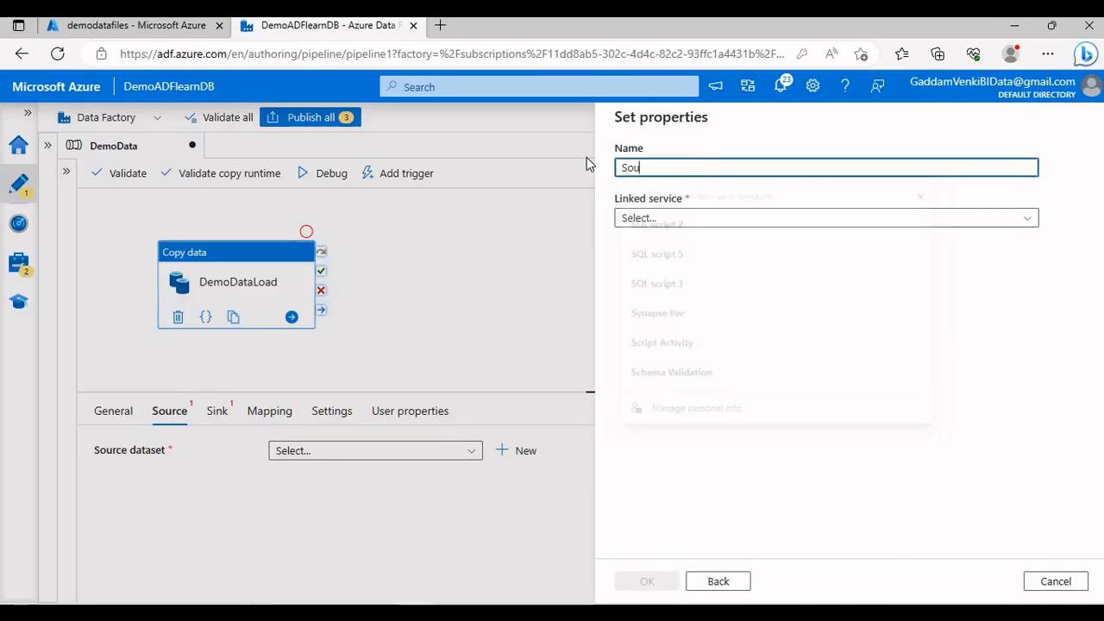
text(rceDataSet)
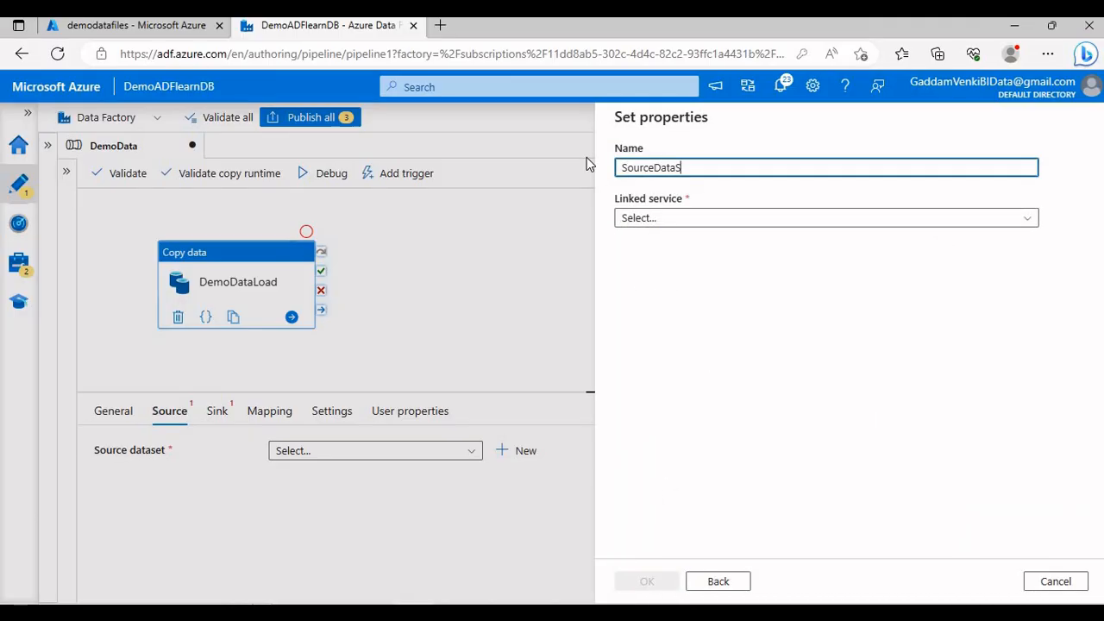
click(654, 219)
click(656, 322)
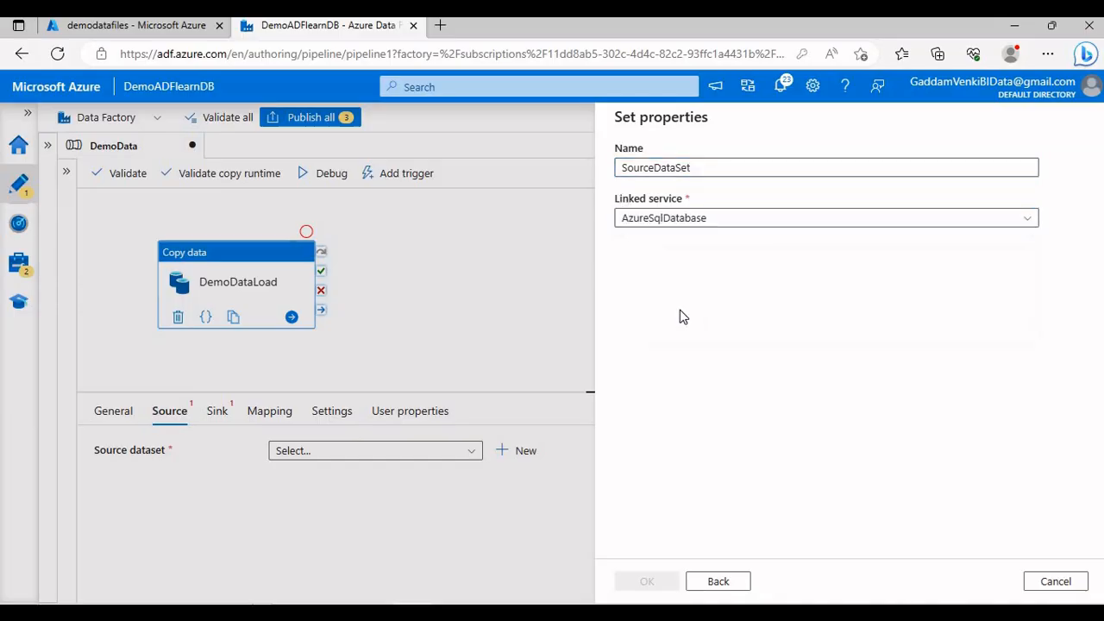
Step: Switch to SQL Server Management Studio and expand the Azure server to find the dbo.LogInformation table in DemoADFDB
mouse_move(497, 612)
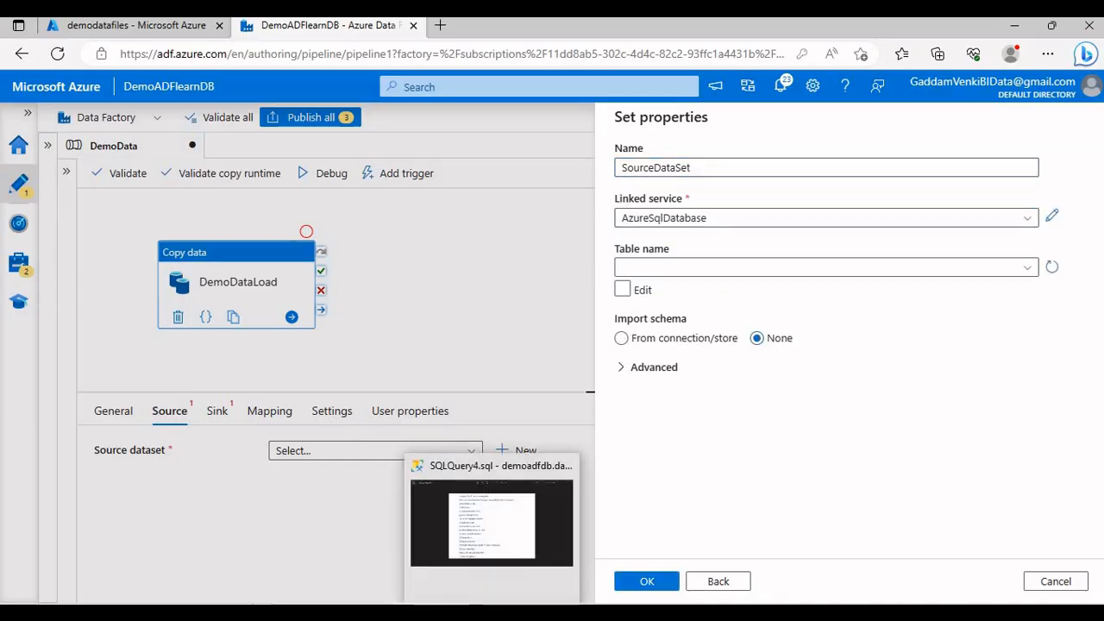
click(472, 523)
click(566, 335)
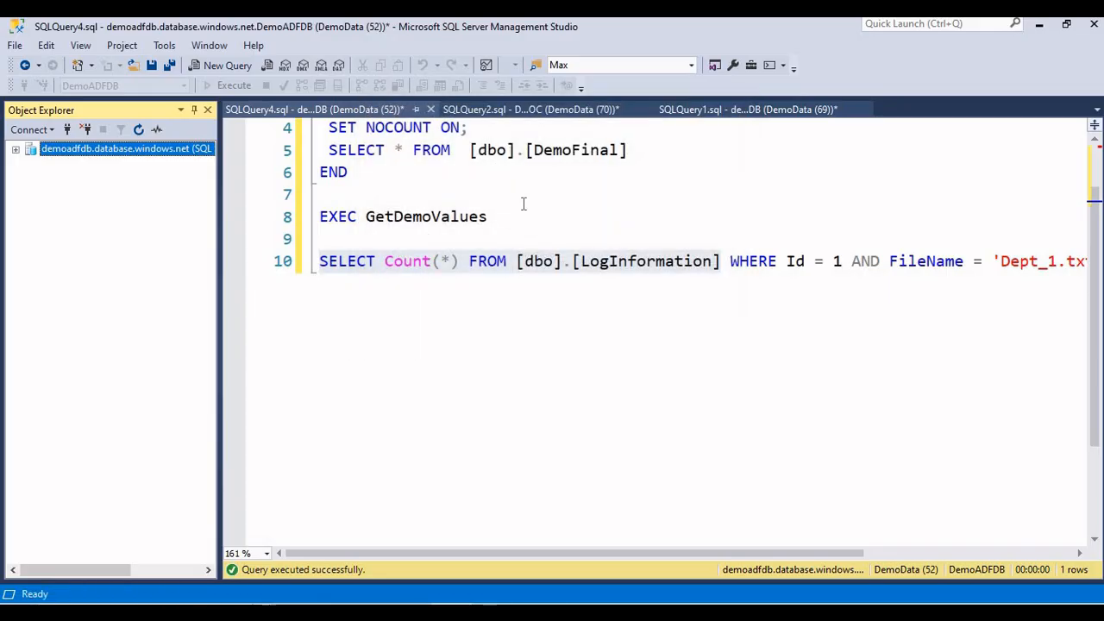
click(502, 188)
scroll(502, 188, up, 1)
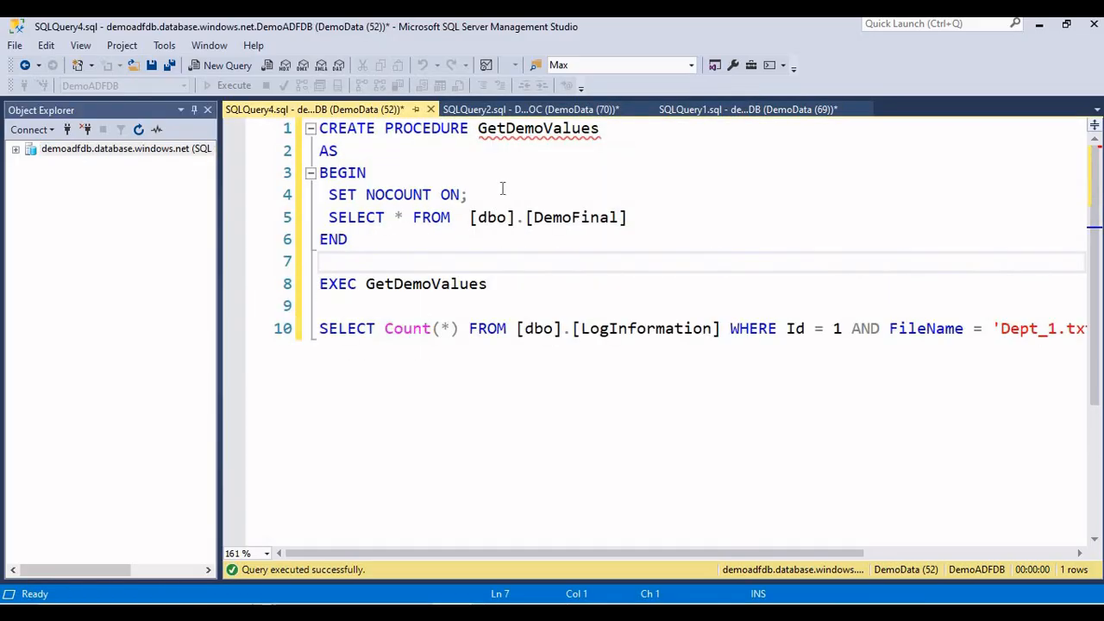
click(13, 155)
click(15, 150)
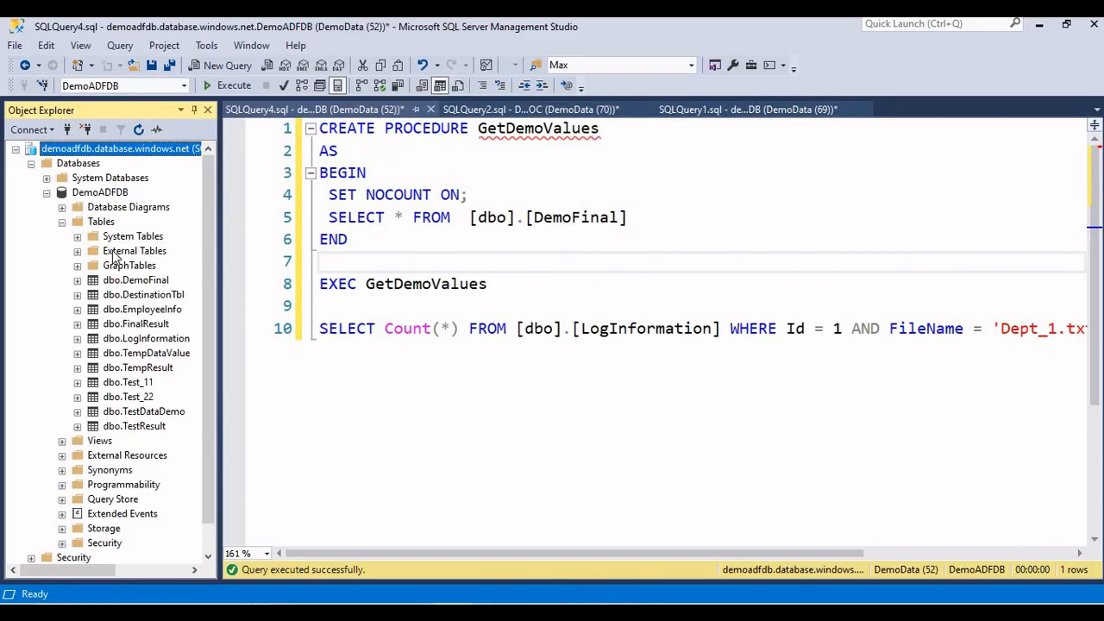
click(166, 340)
Step: Copy the table reference [dbo].[LogInformation] from the count query in the open script
click(715, 387)
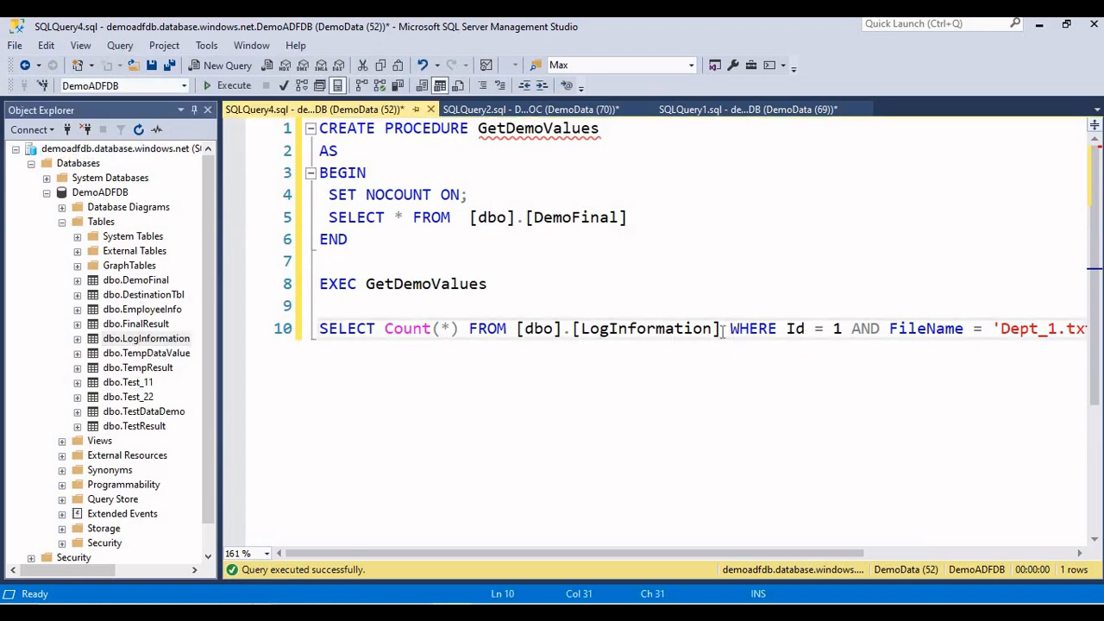
drag(582, 329, 531, 352)
key(ctrl+c)
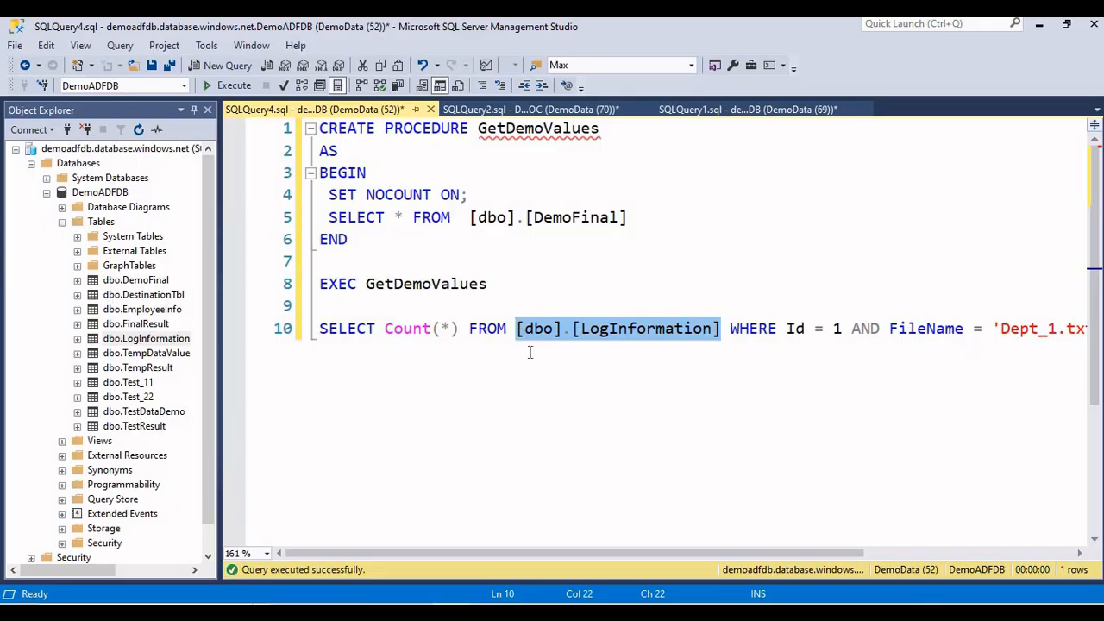
Step: Replace the whole script with SELECT * FROM [dbo].[LogInformation] and run the query
click(567, 440)
key(ctrl+a)
key(Return)
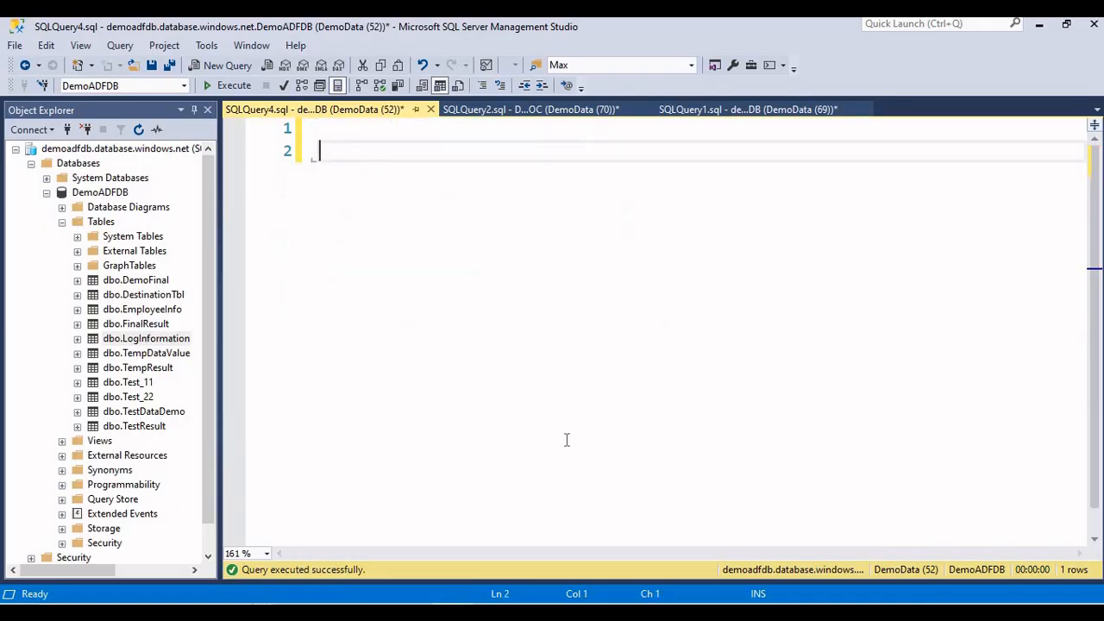
text(SELECT * FROM)
key(ctrl+v)
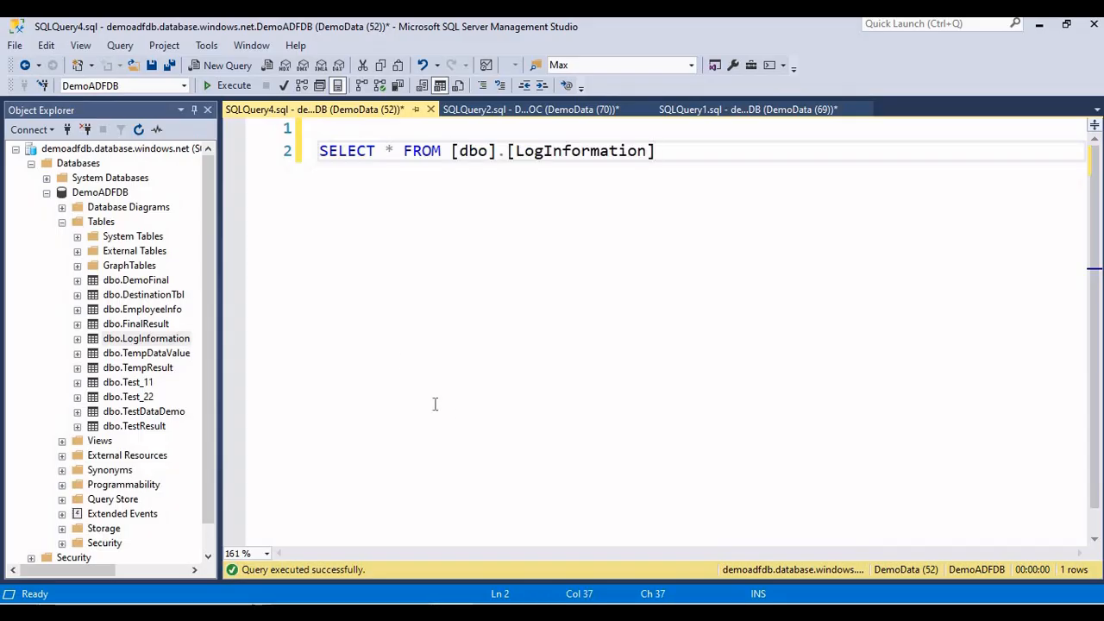
click(248, 87)
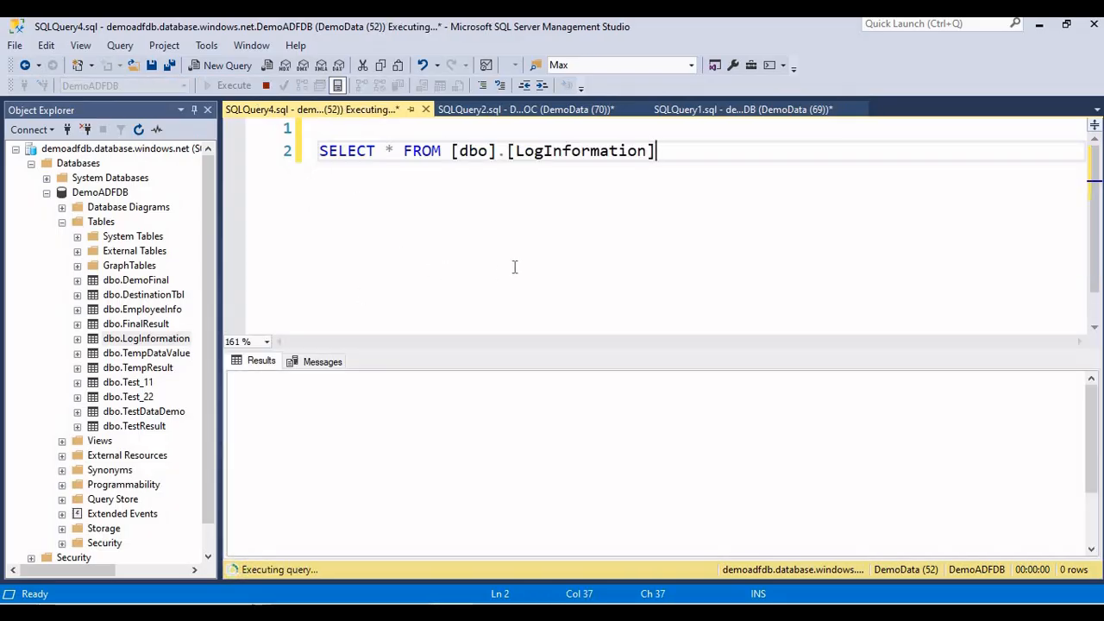
Step: Copy the table name LogInformation from the query, switch back to Azure Data Factory and create SourceDataSet with it as the manually entered table
double_click(557, 153)
drag(522, 157, 647, 156)
key(ctrl+c)
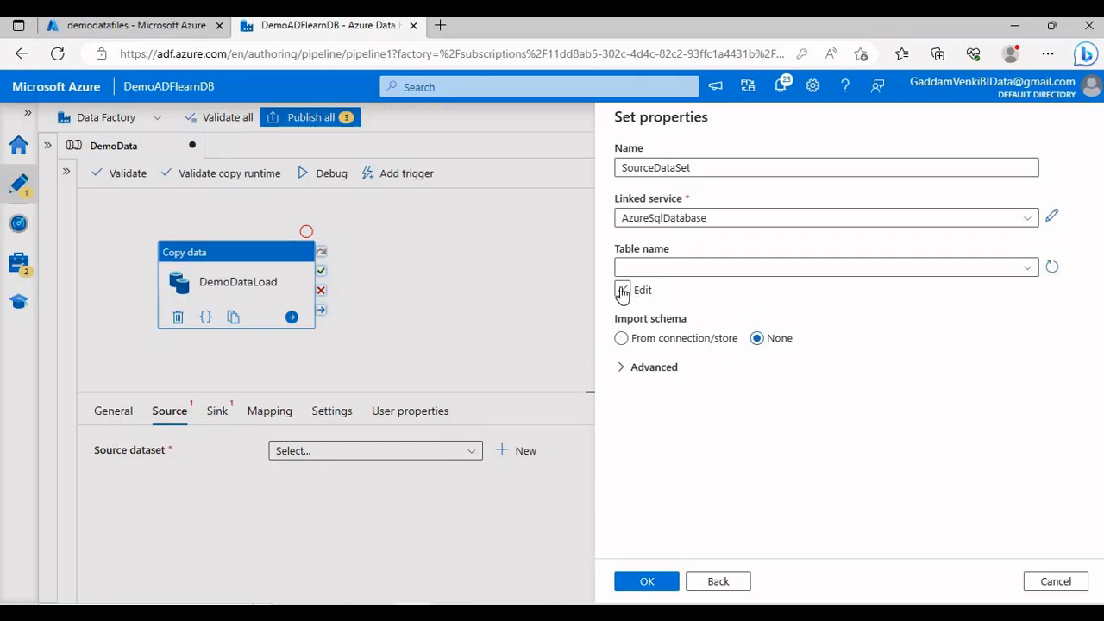
click(622, 290)
click(850, 269)
key(ctrl+v)
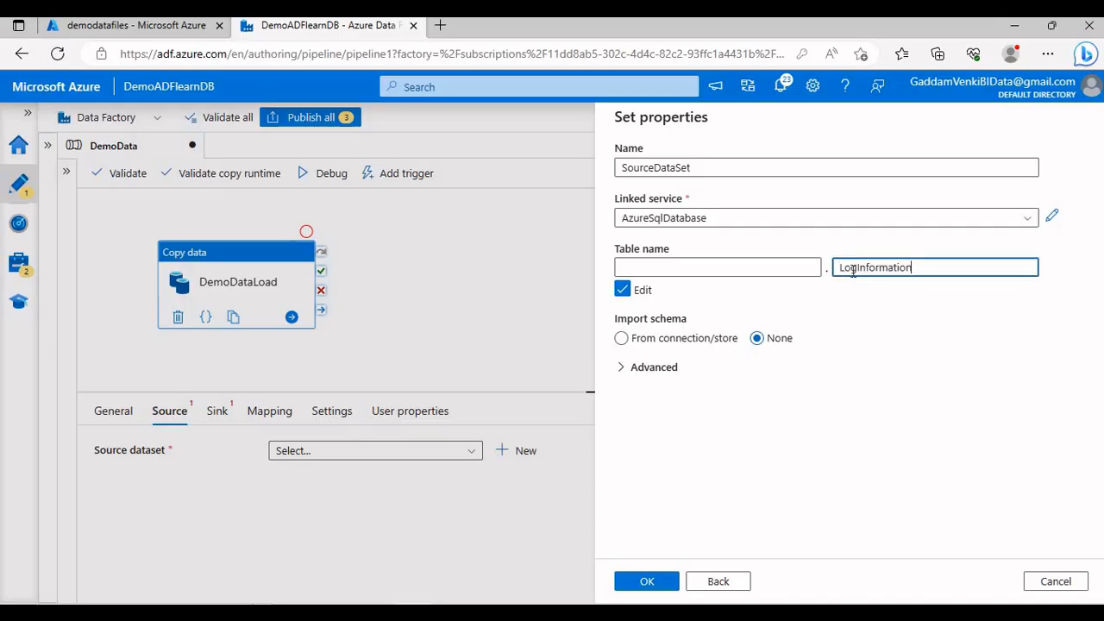
click(643, 581)
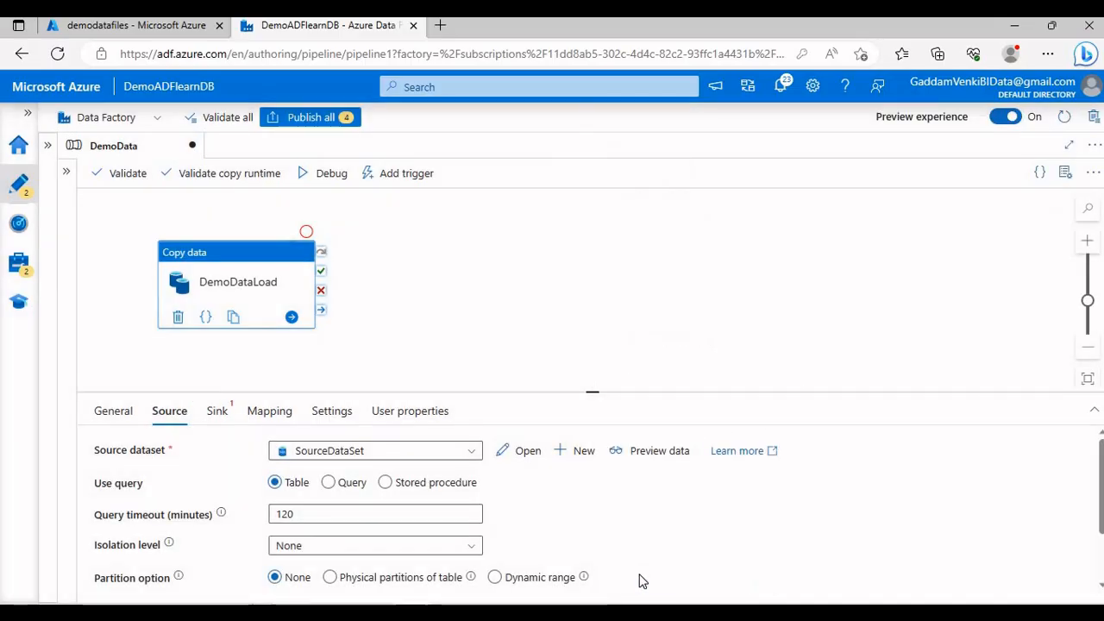
Step: Start a new sink dataset for the DemoDataLoad activity, searching the data stores for SQL and choosing SQL server
click(216, 413)
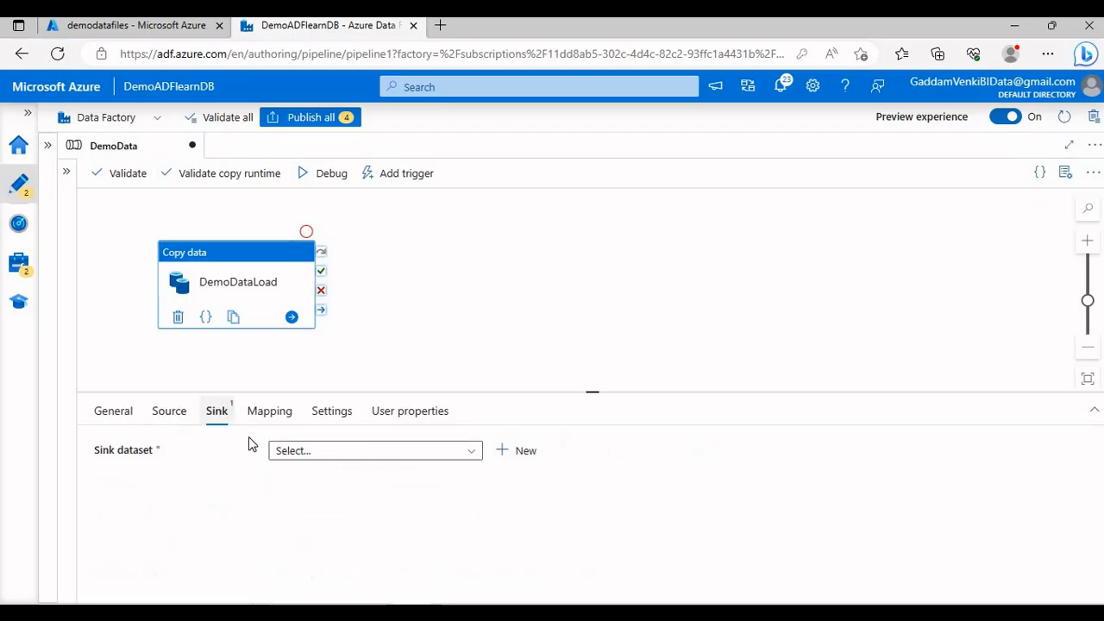
click(510, 449)
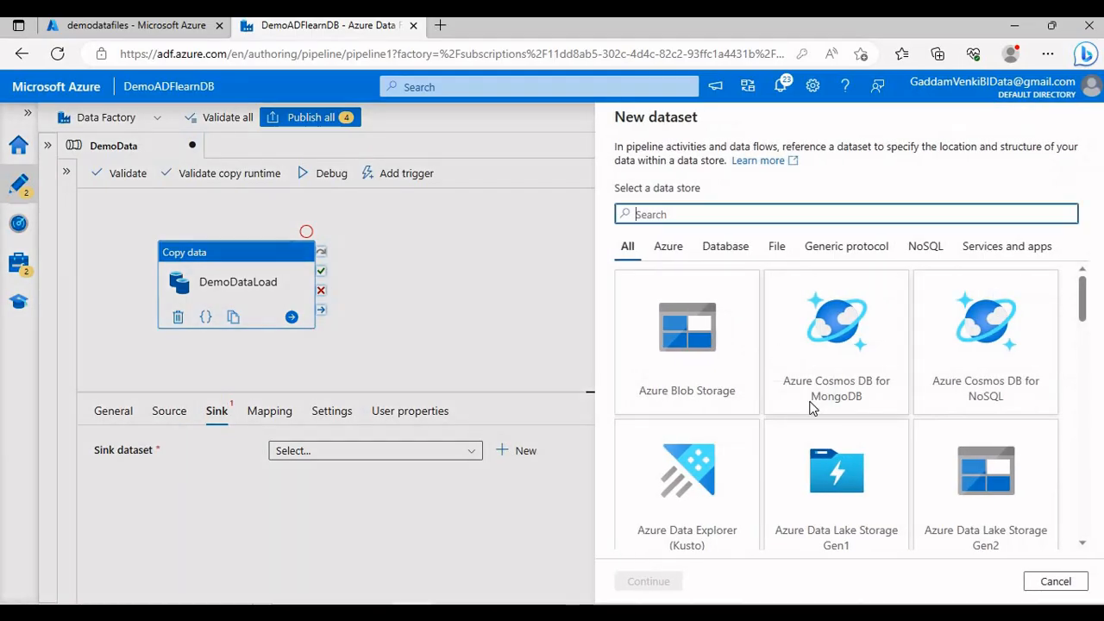
scroll(814, 407, down, 10)
scroll(812, 412, down, 4)
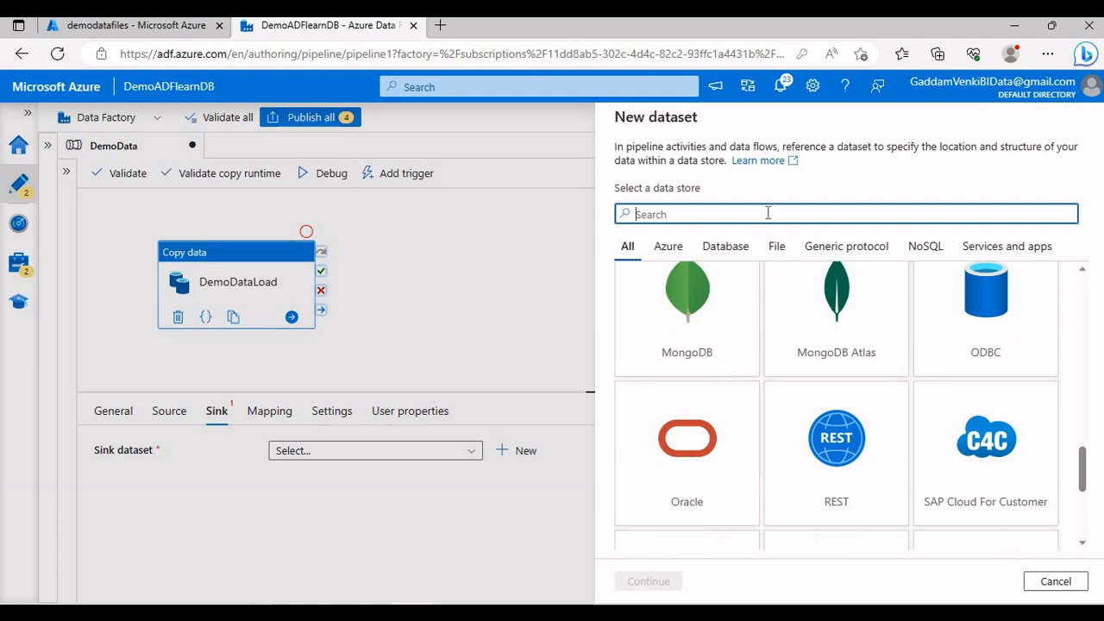
text(SQL)
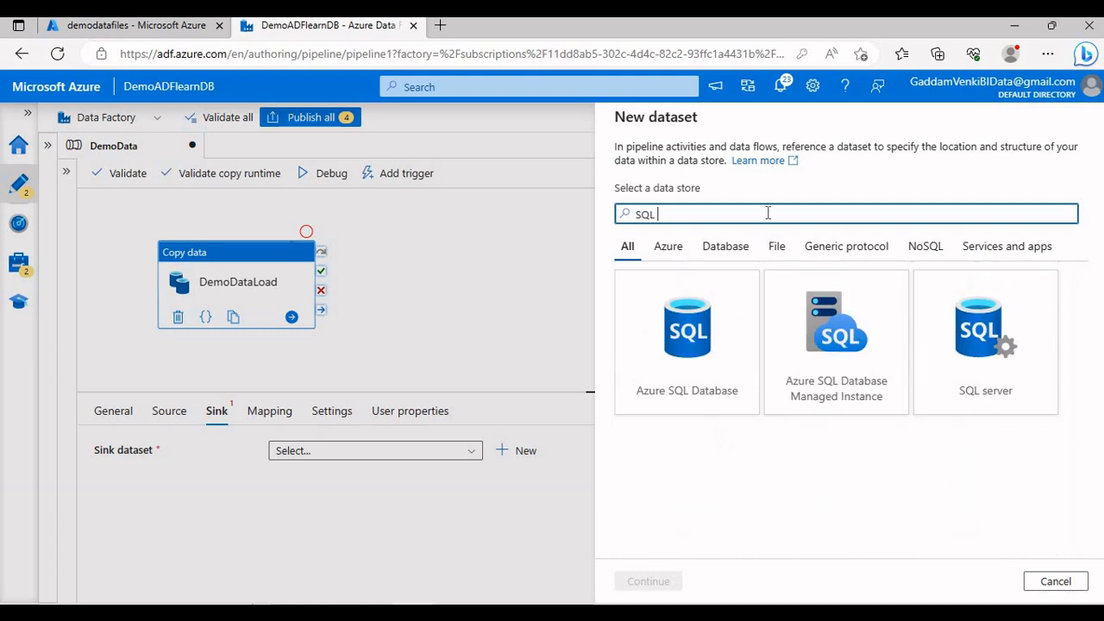
click(1007, 363)
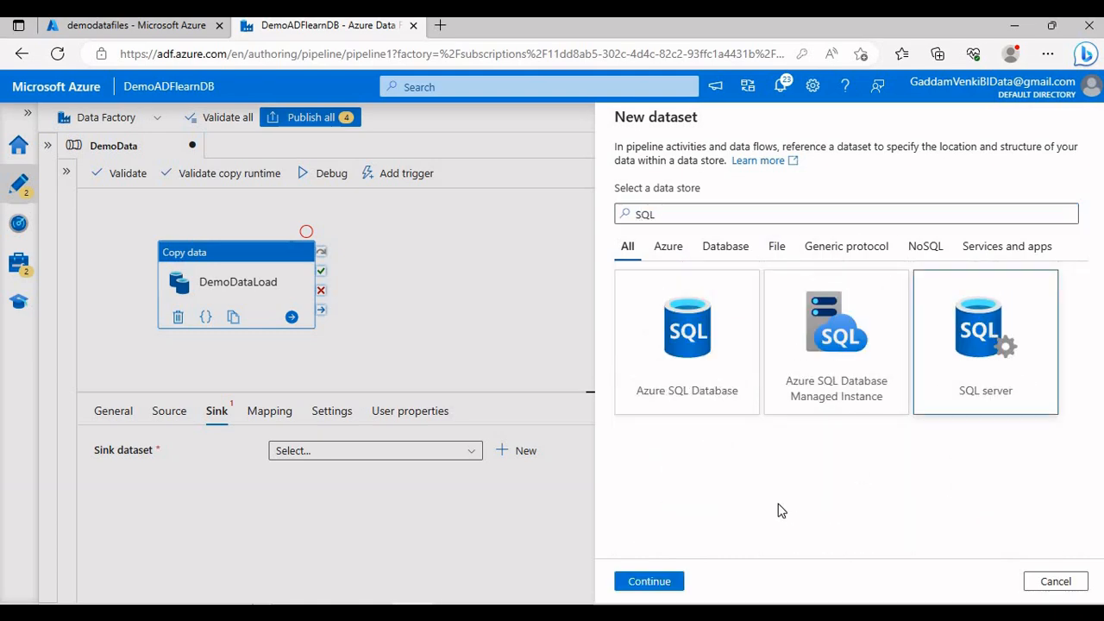
click(649, 582)
Step: Name the sink dataset TargetDB and select the OnPremisesDB linked service for it
drag(704, 163, 565, 169)
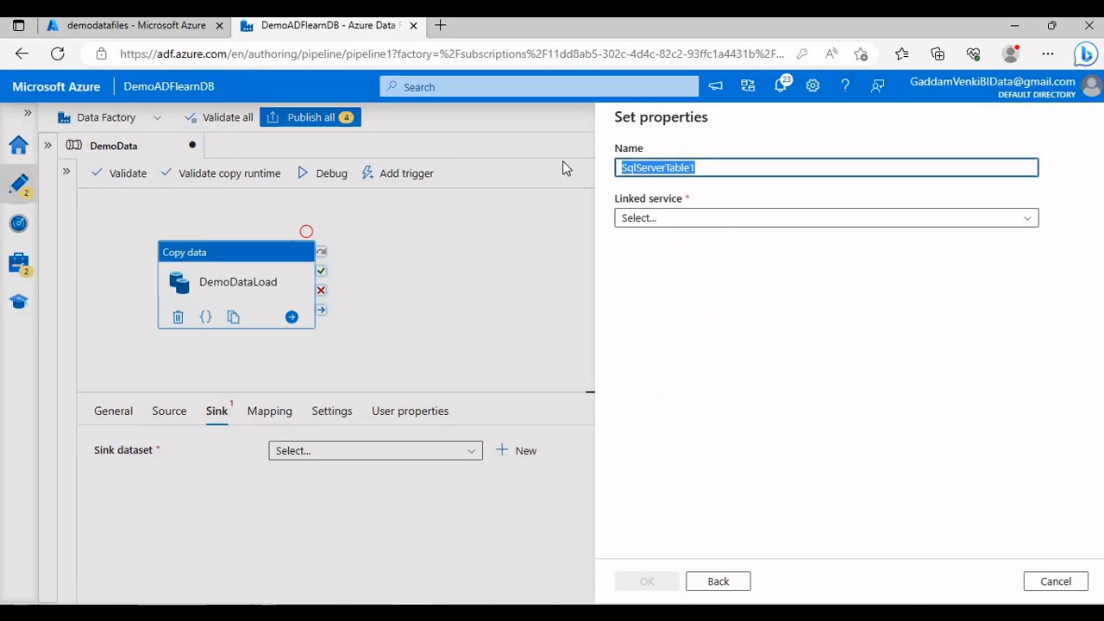
text(TargetDB)
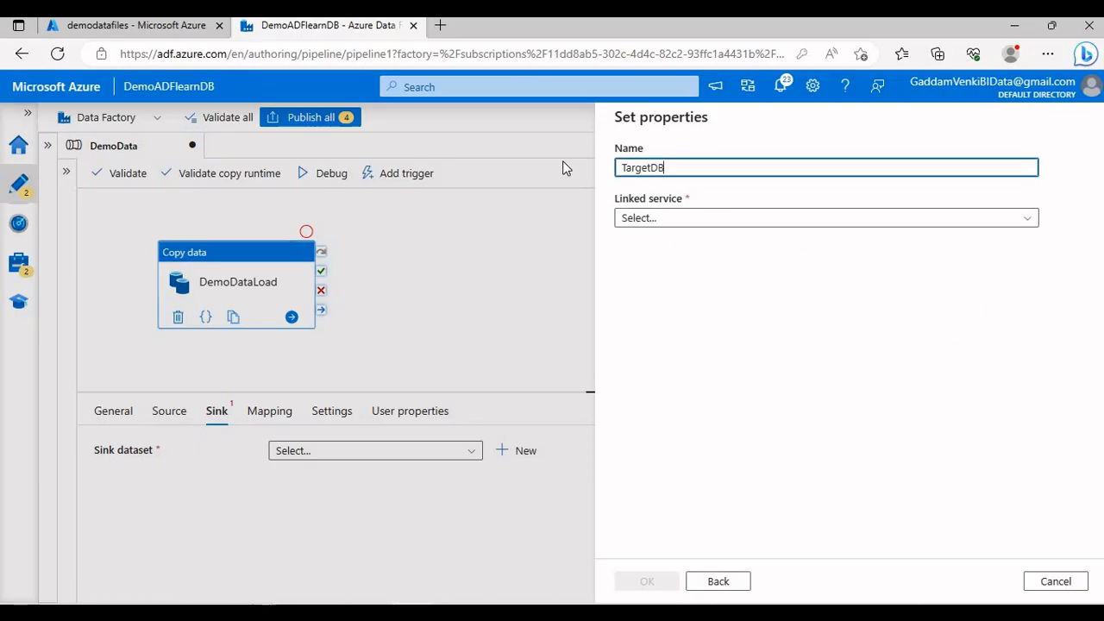
click(641, 219)
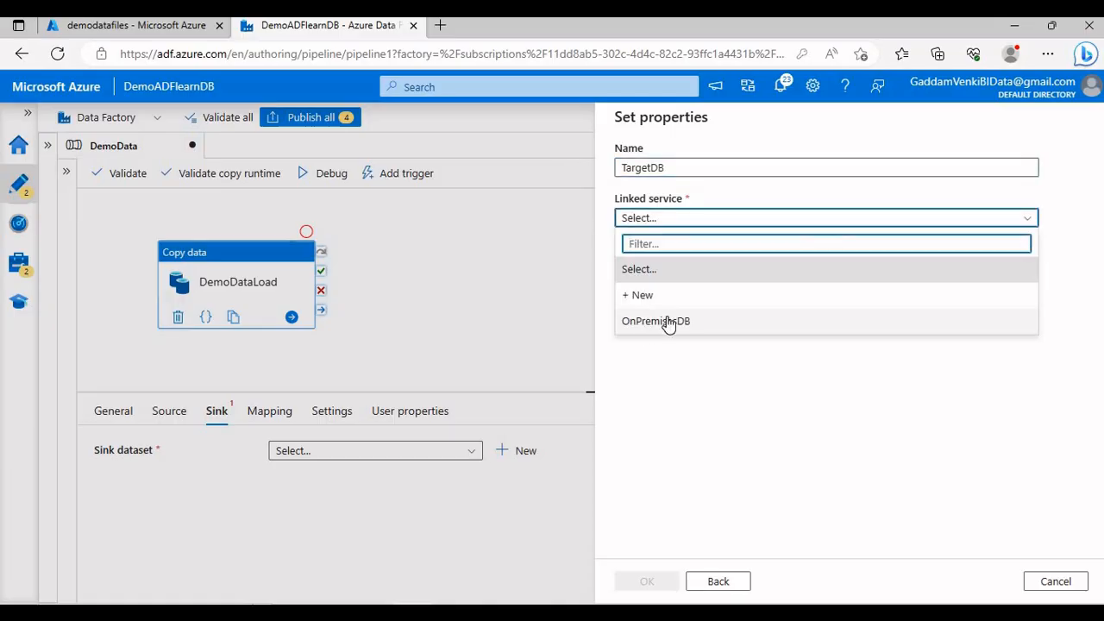
click(669, 321)
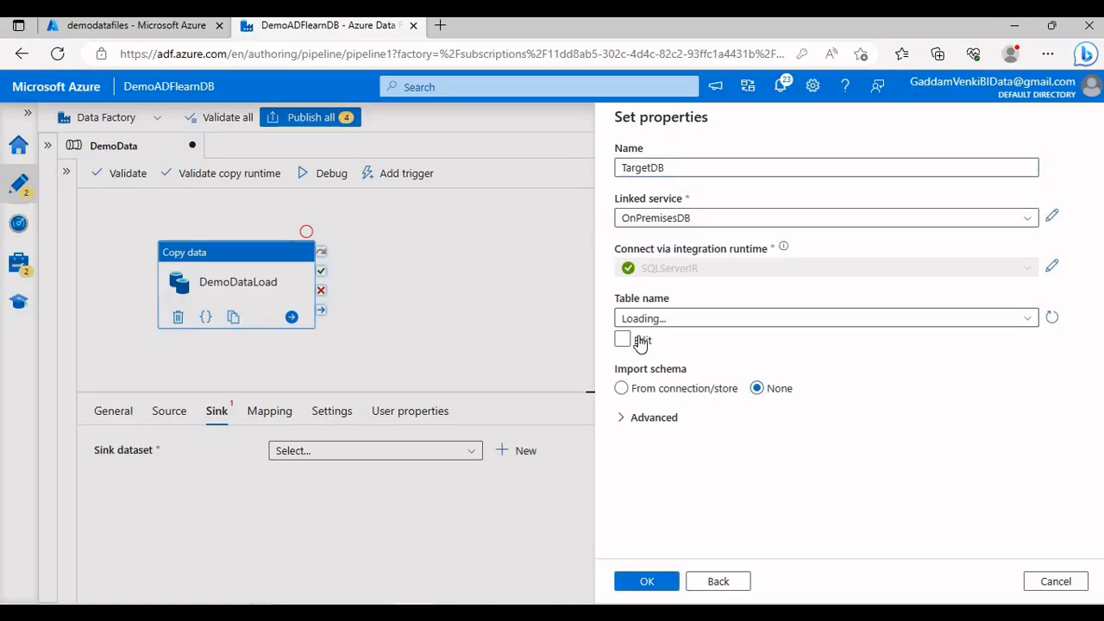
Step: Enter TestValueInfo manually as the sink table name, set the schema import to None and create the dataset
click(629, 341)
click(855, 324)
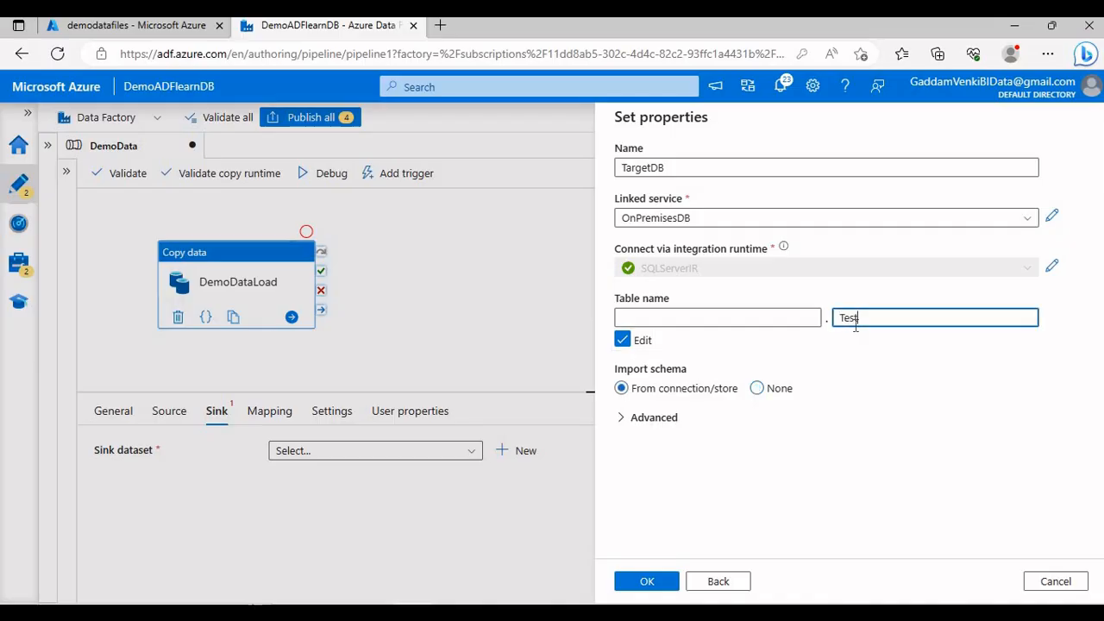
text(TestValueInfo)
double_click(856, 327)
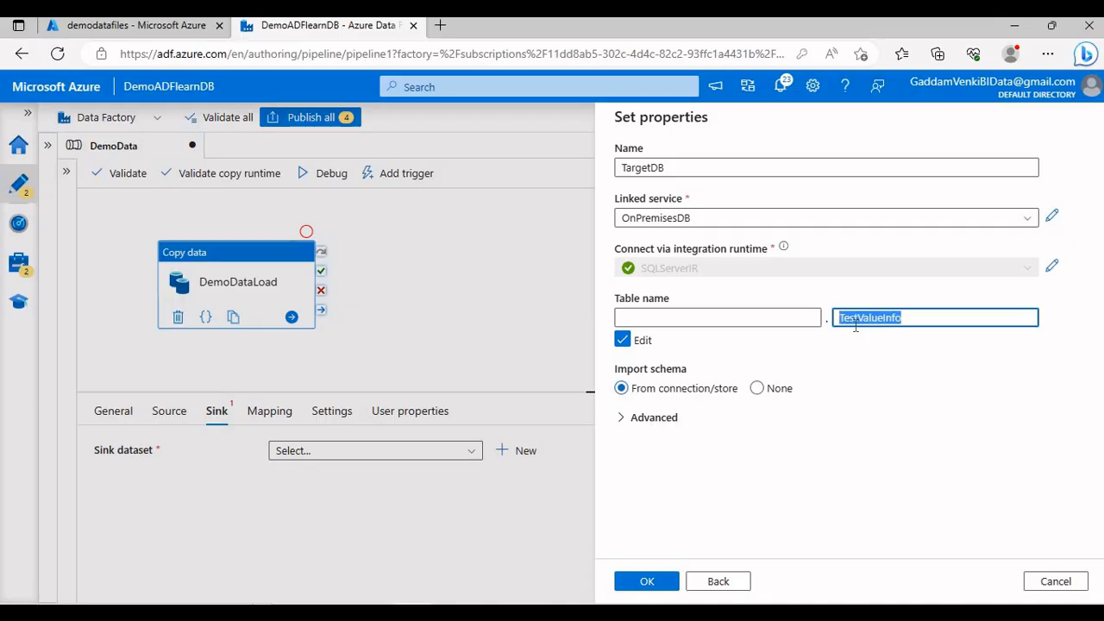
click(768, 392)
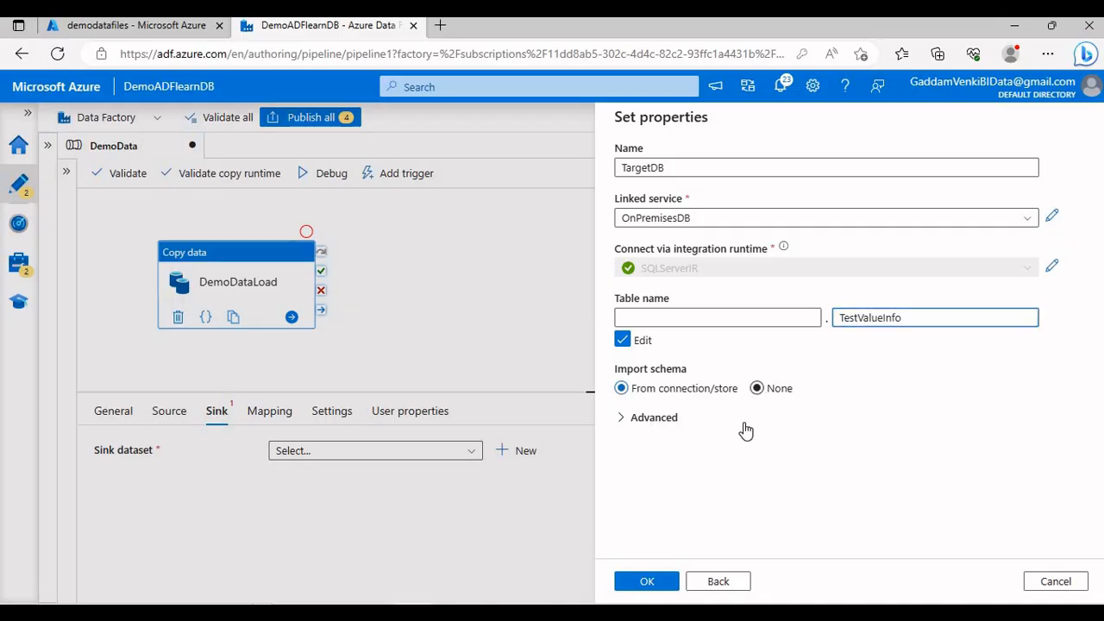
click(649, 583)
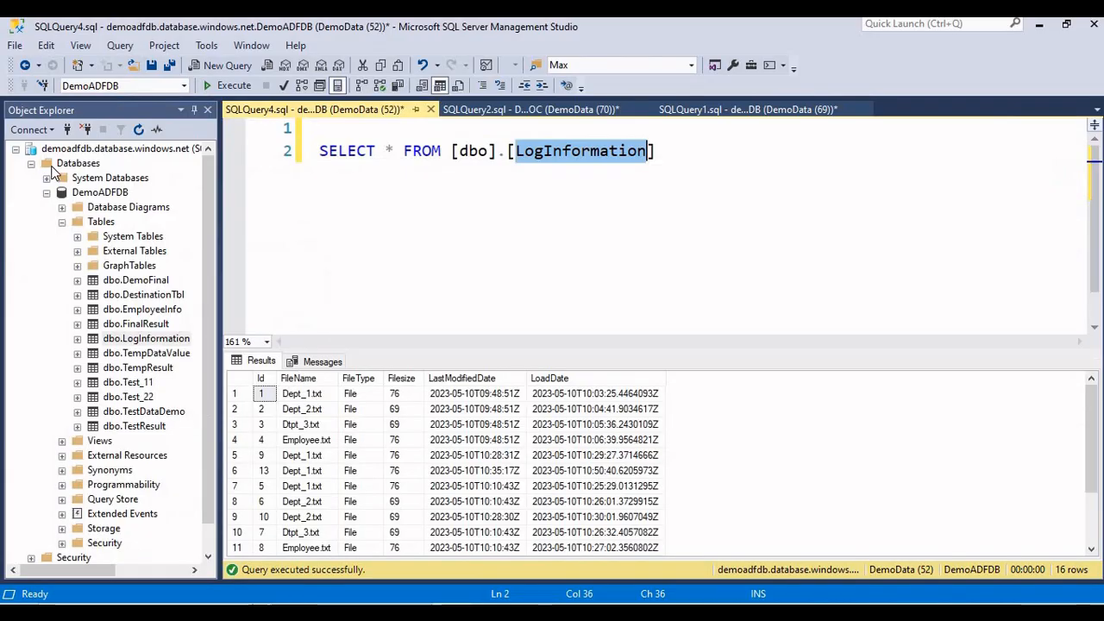
Step: Switch to SQL Server Management Studio, collapse the Azure server and connect to the local server DESKTOP-R7LFQS5
double_click(58, 147)
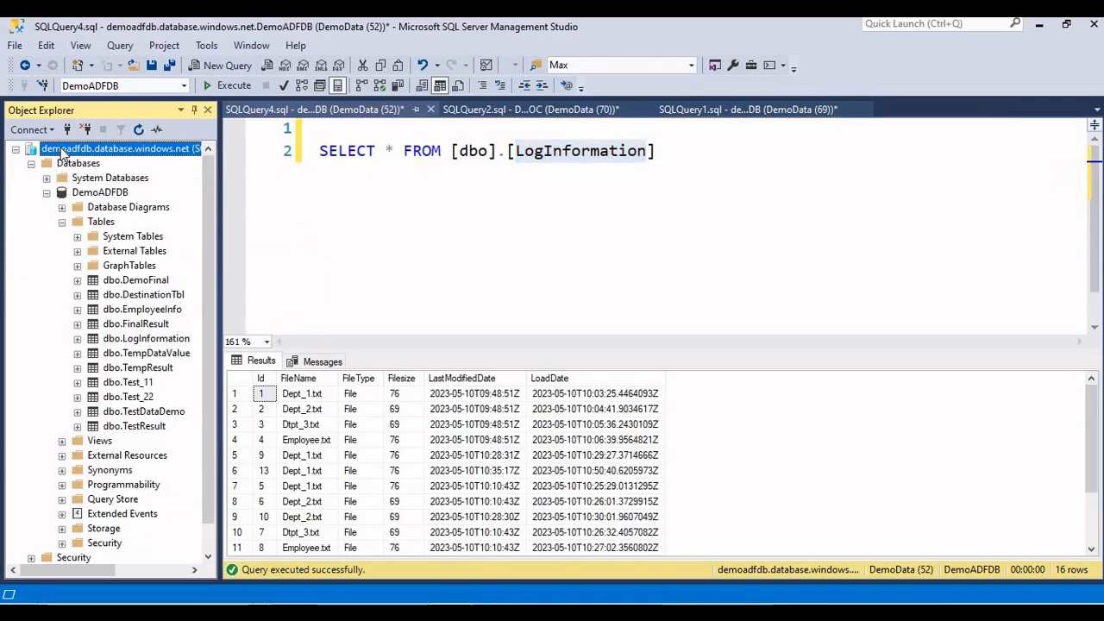
click(30, 129)
click(59, 147)
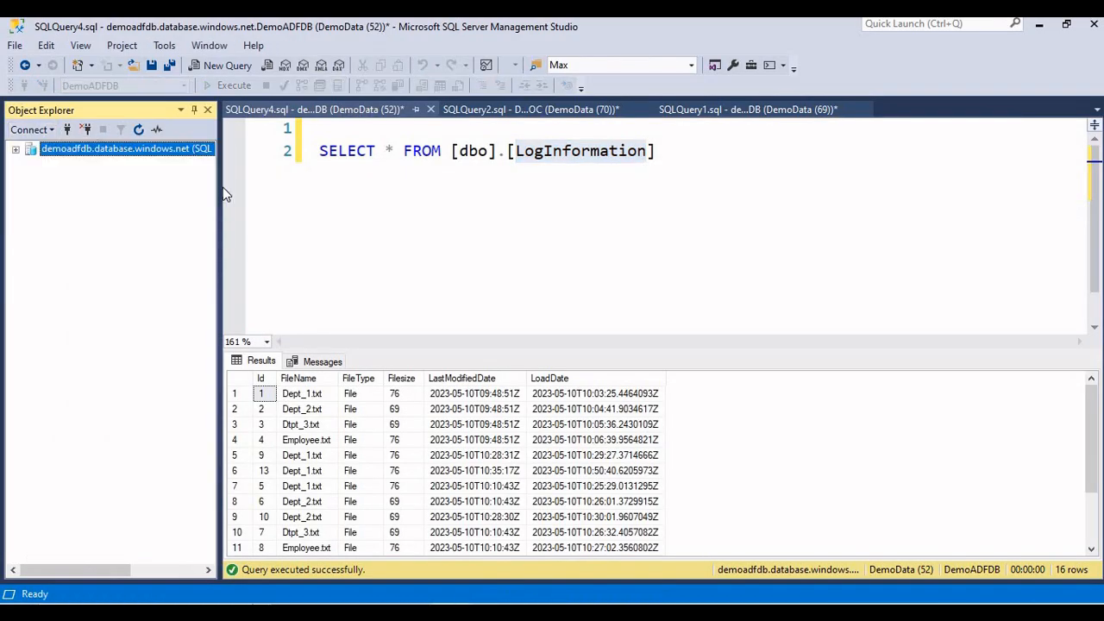
click(730, 220)
click(614, 247)
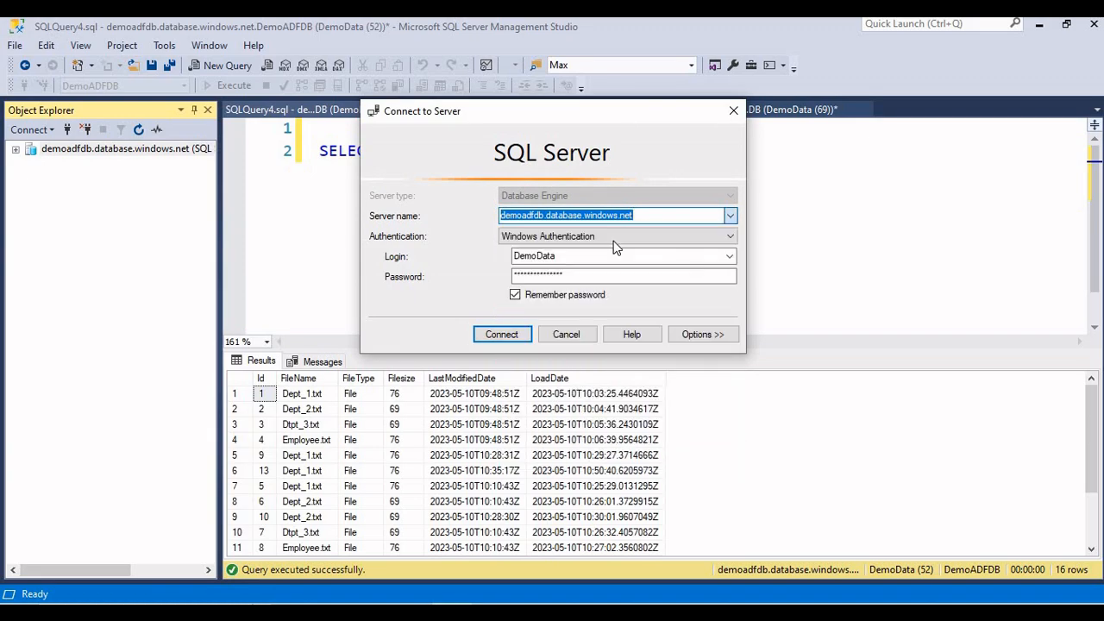
click(732, 217)
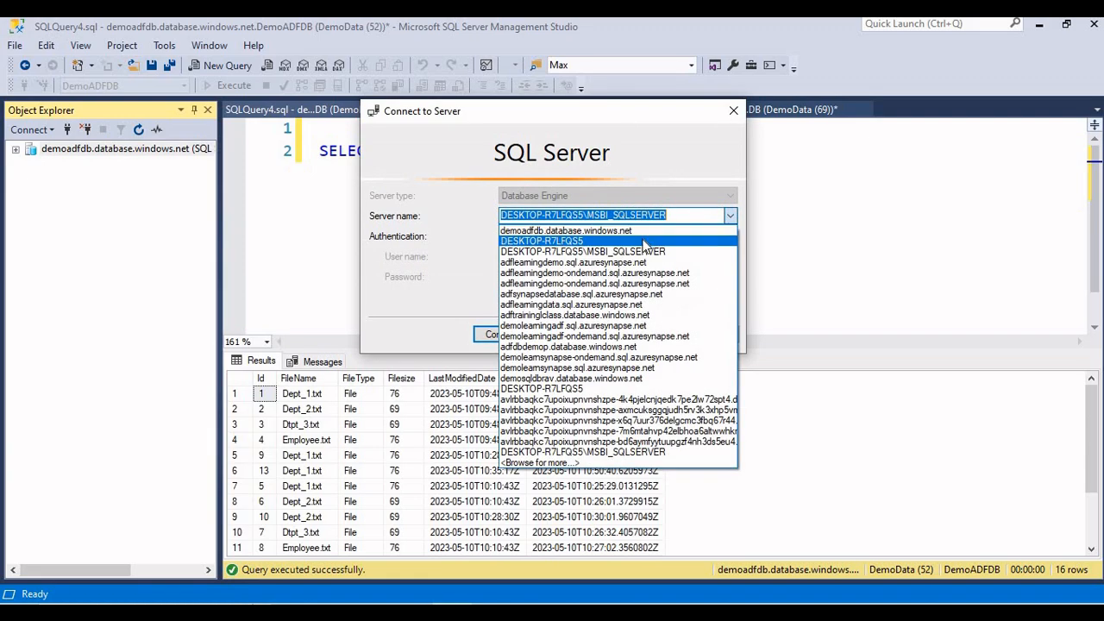
click(643, 241)
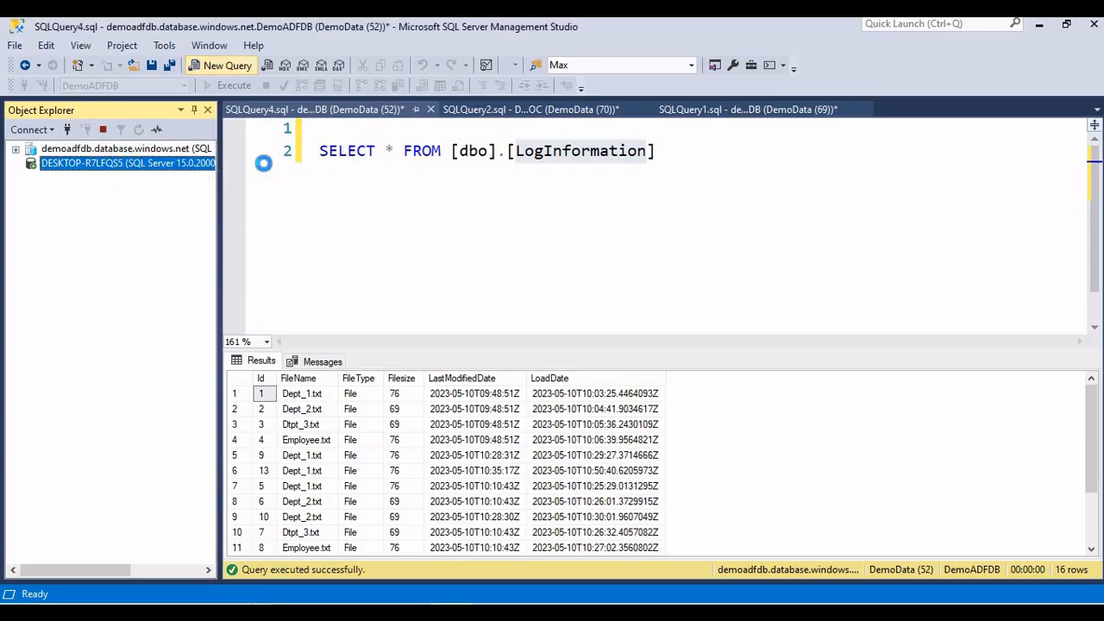
Step: Write SELECT * FROM TestValueInfo in a new query on the local server and run it
key(Return)
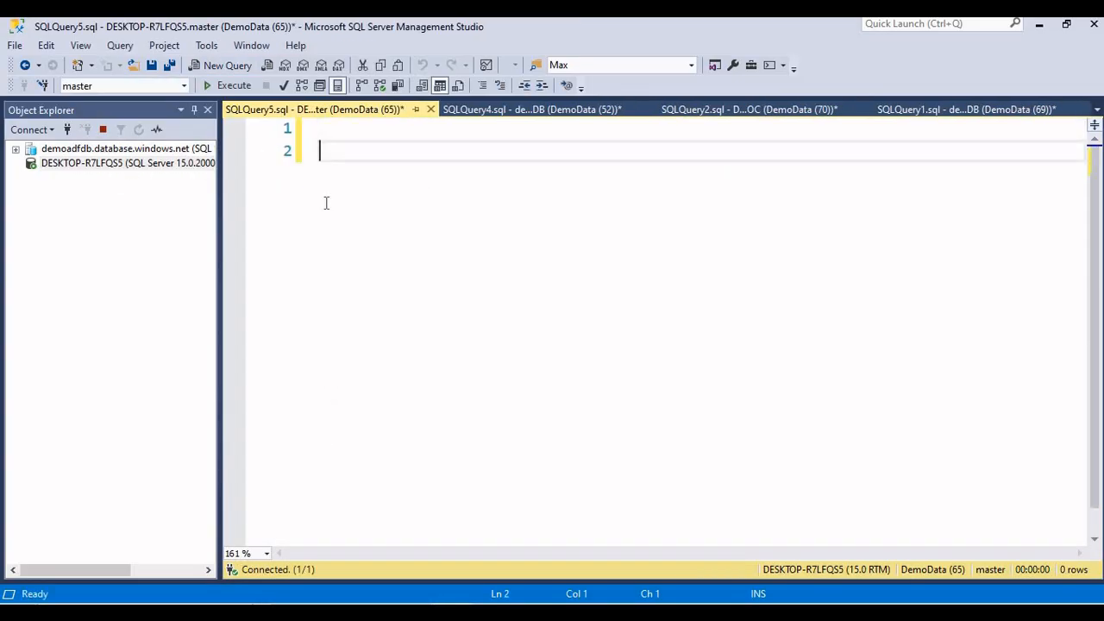
text(SELE)
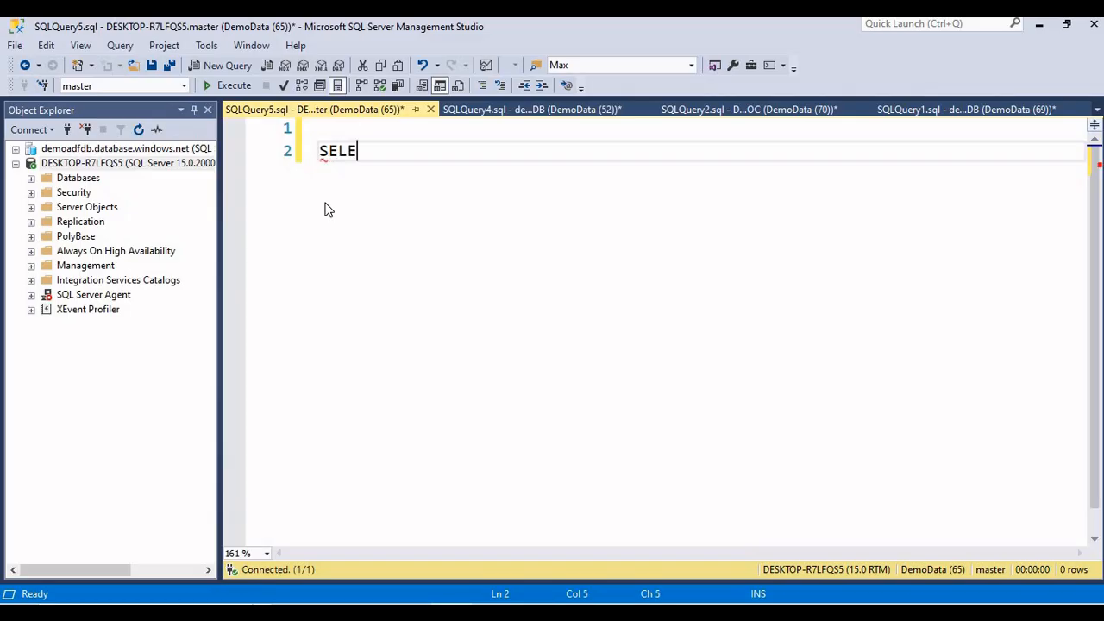
text(CT * FROM TestValueInfo)
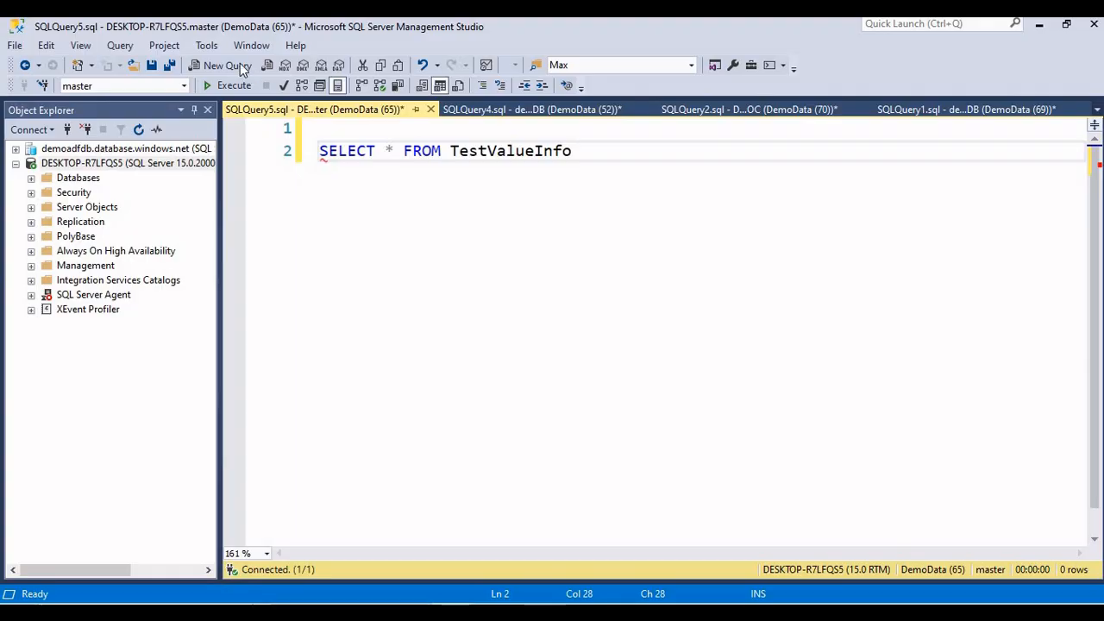
click(231, 84)
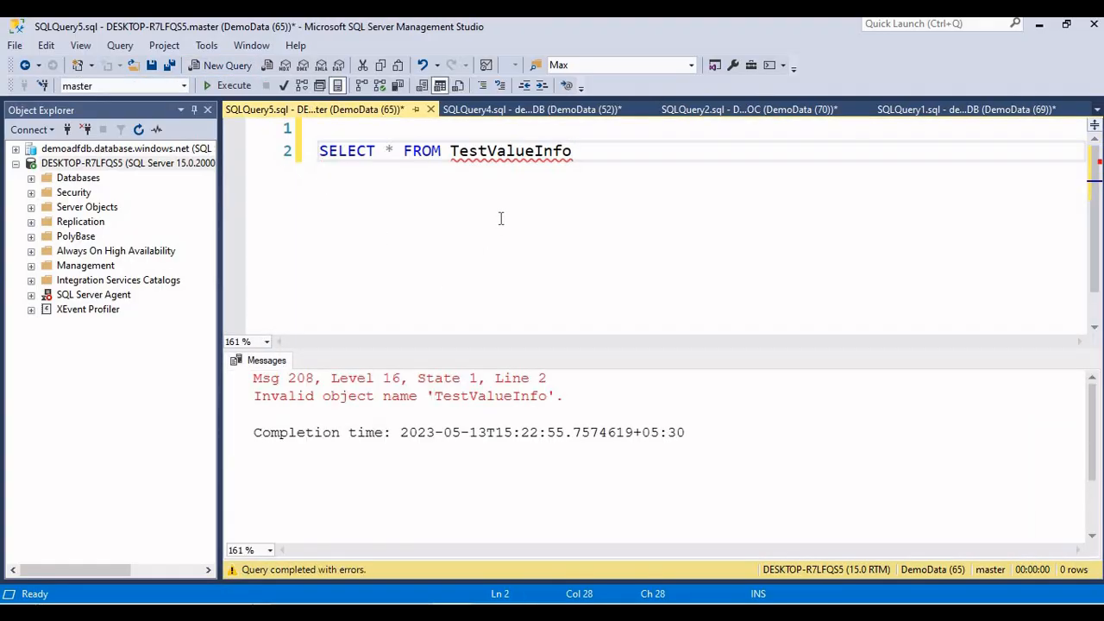
Step: Switch back to Azure Data Factory, shift the DemoDataLoad activity slightly on the canvas and validate the DemoData pipeline
click(403, 611)
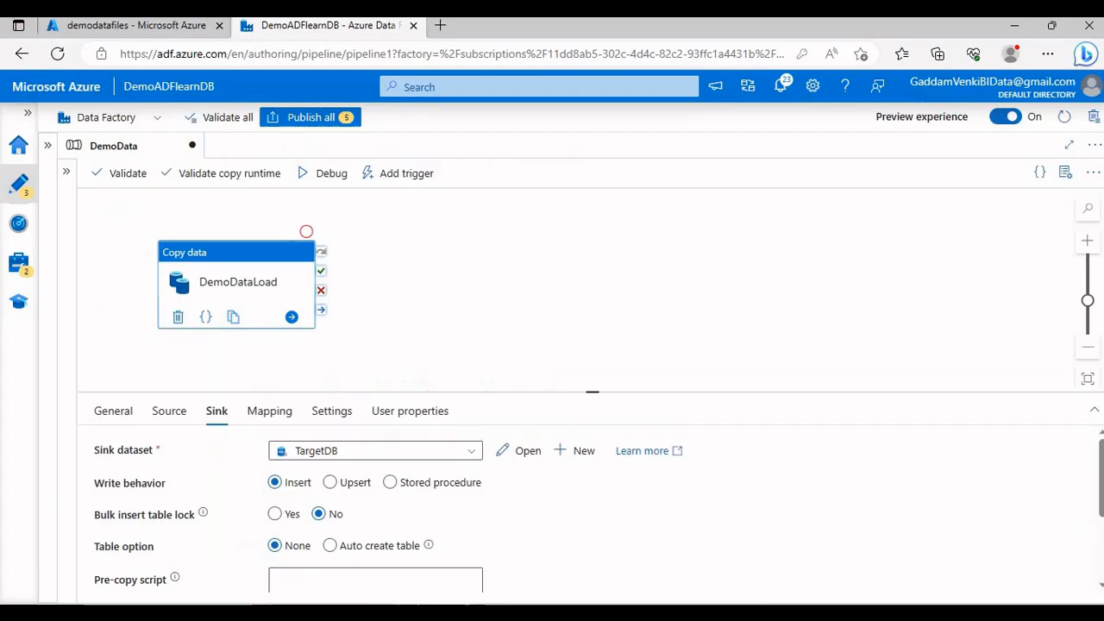
drag(233, 267, 268, 263)
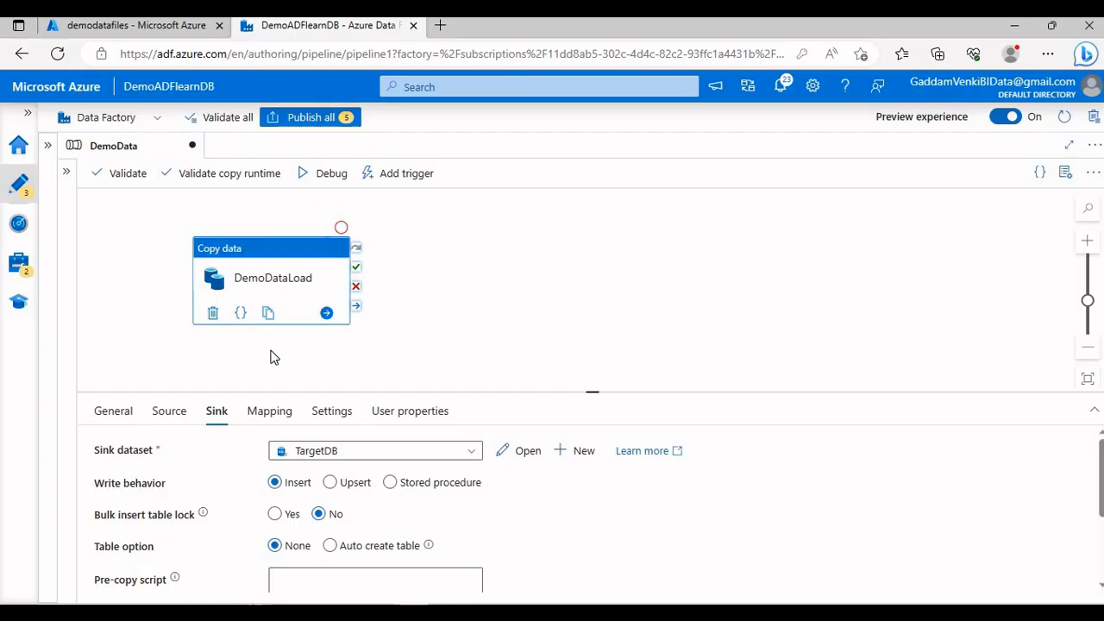
click(130, 173)
click(809, 582)
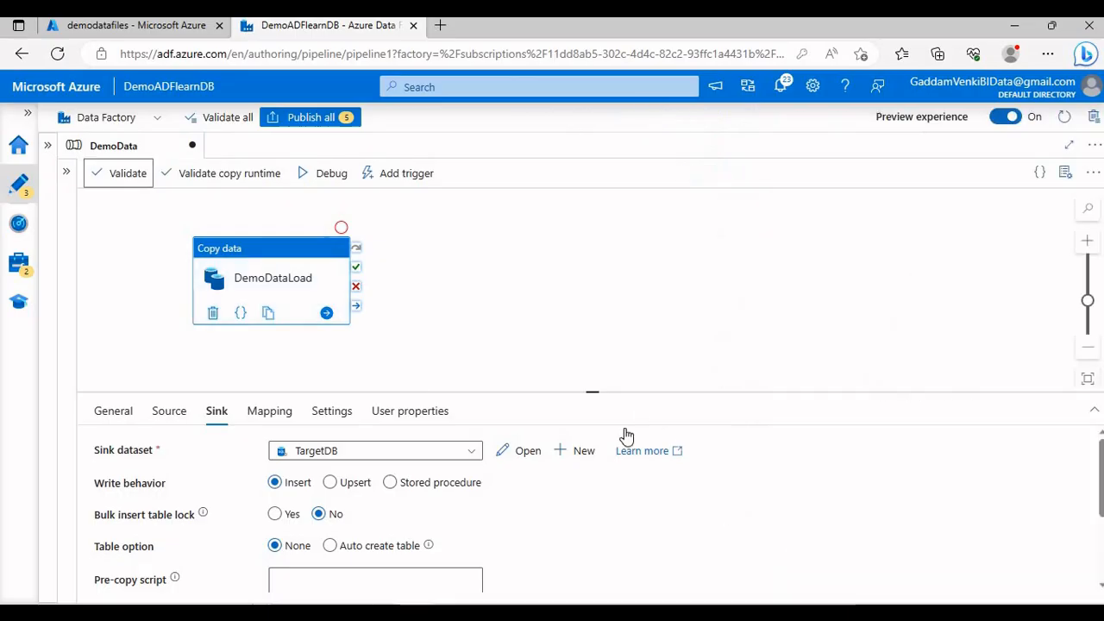
Step: Start a debug run of the DemoData pipeline and enlarge the output area to monitor it
click(310, 174)
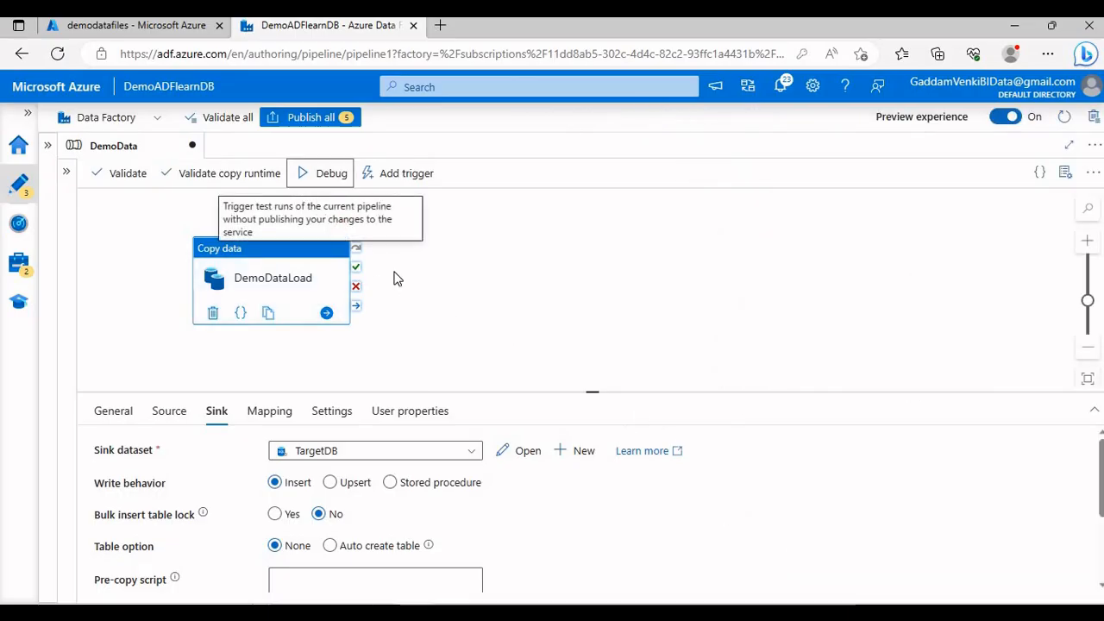
click(482, 291)
drag(533, 390, 540, 335)
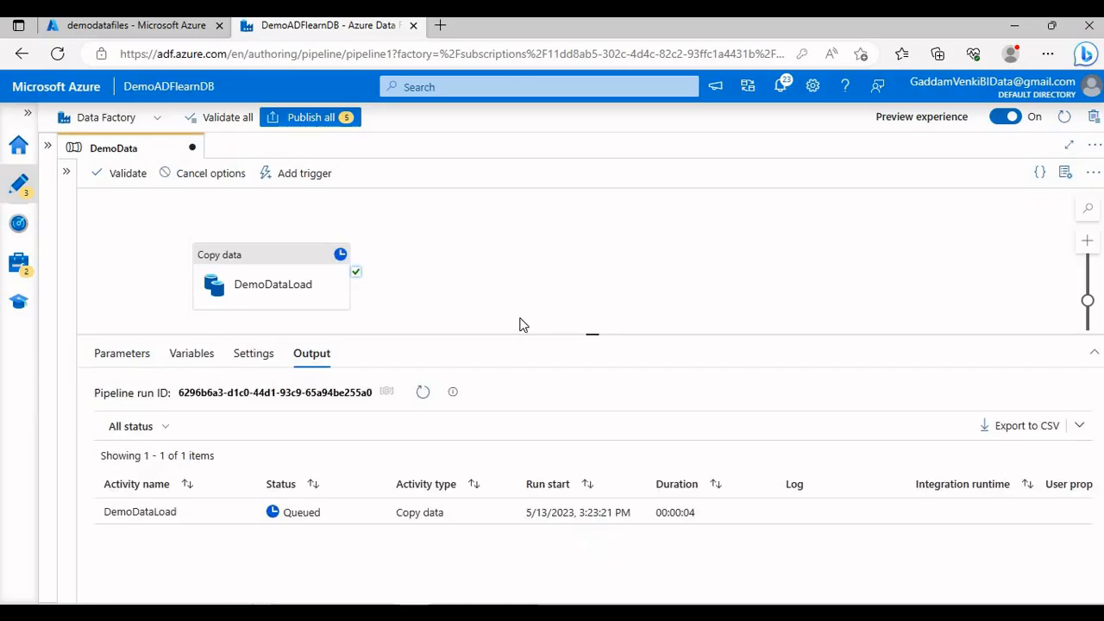
drag(521, 333, 520, 318)
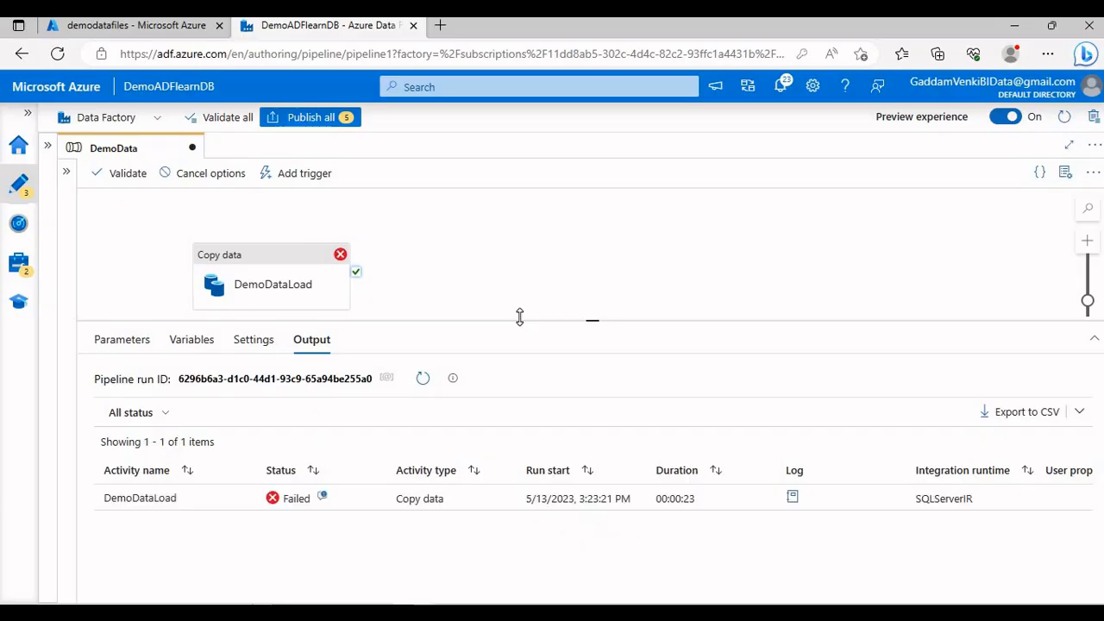
Step: Read the full error details of the DemoDataLoad run, close them and return to the pipeline's run output
click(323, 499)
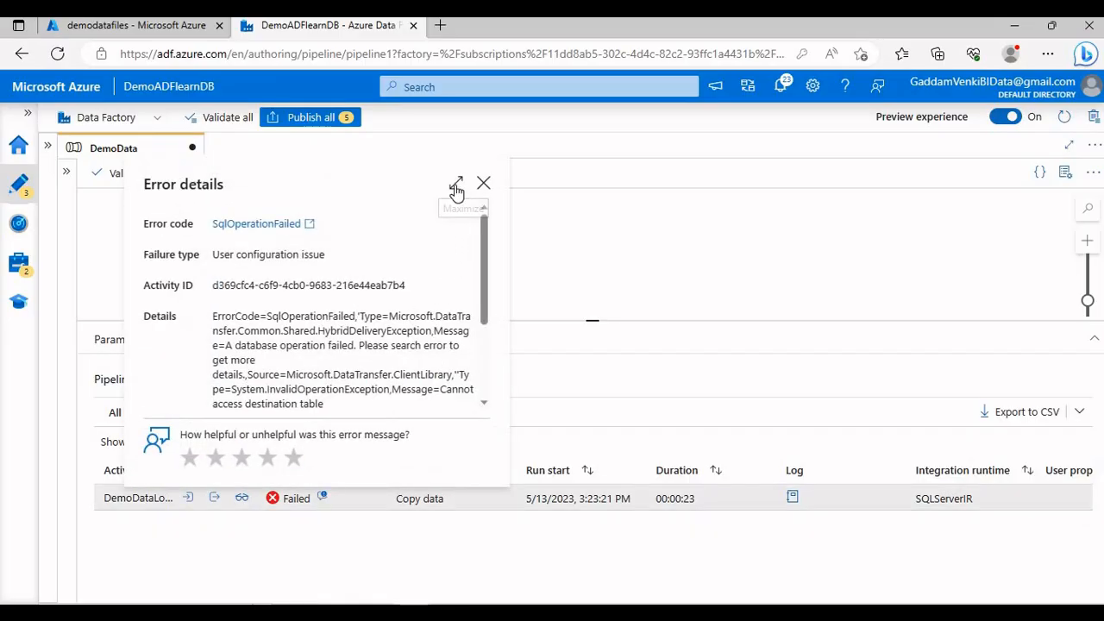
click(456, 184)
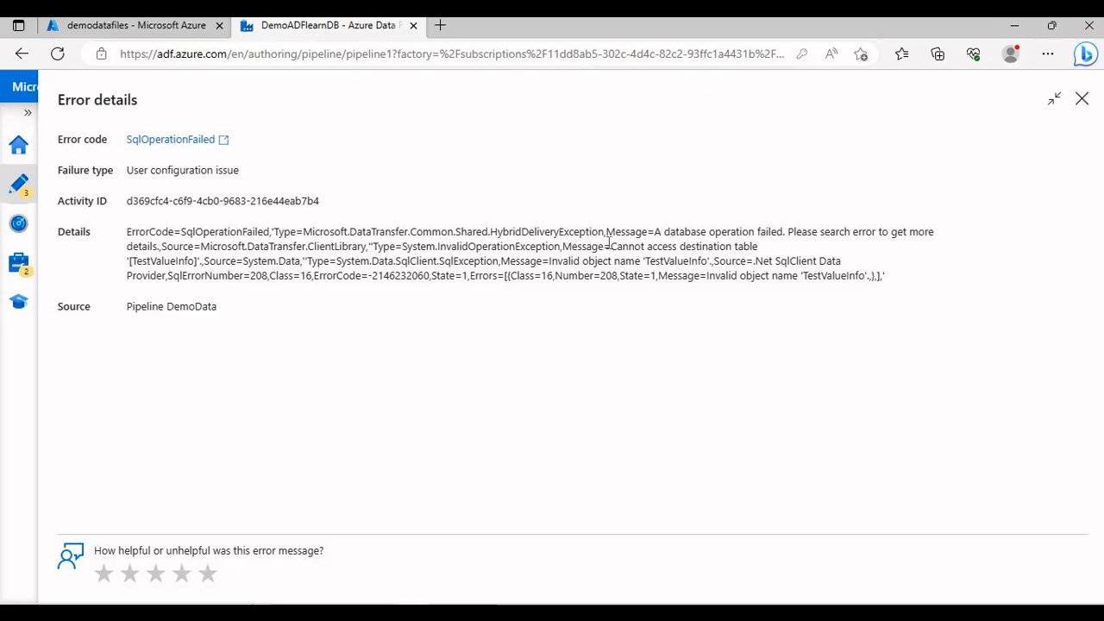
click(1081, 100)
click(308, 276)
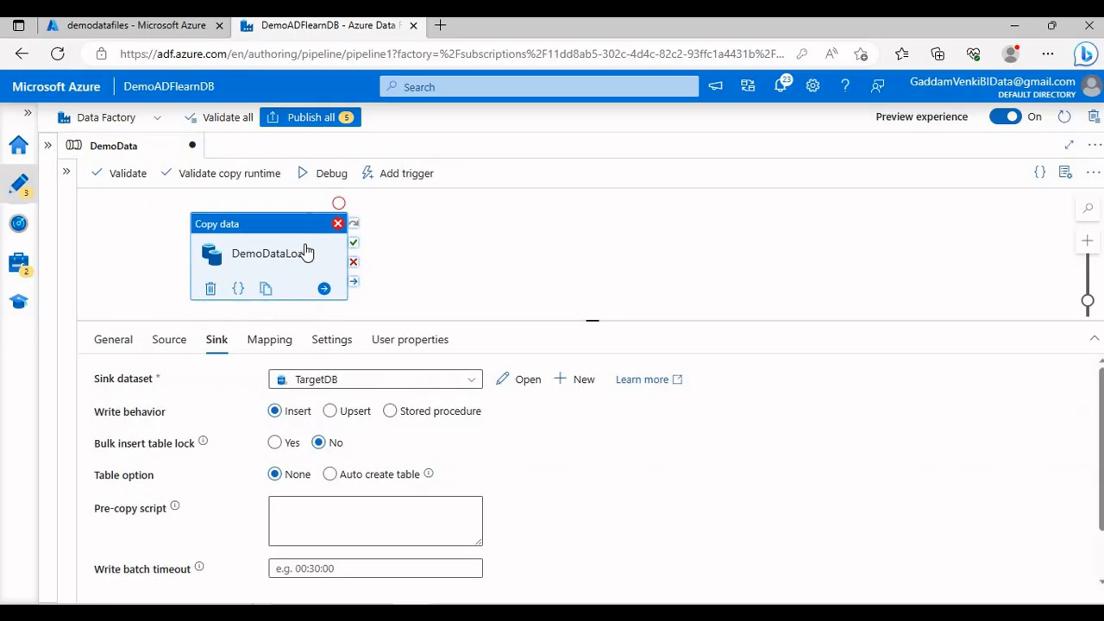
click(431, 248)
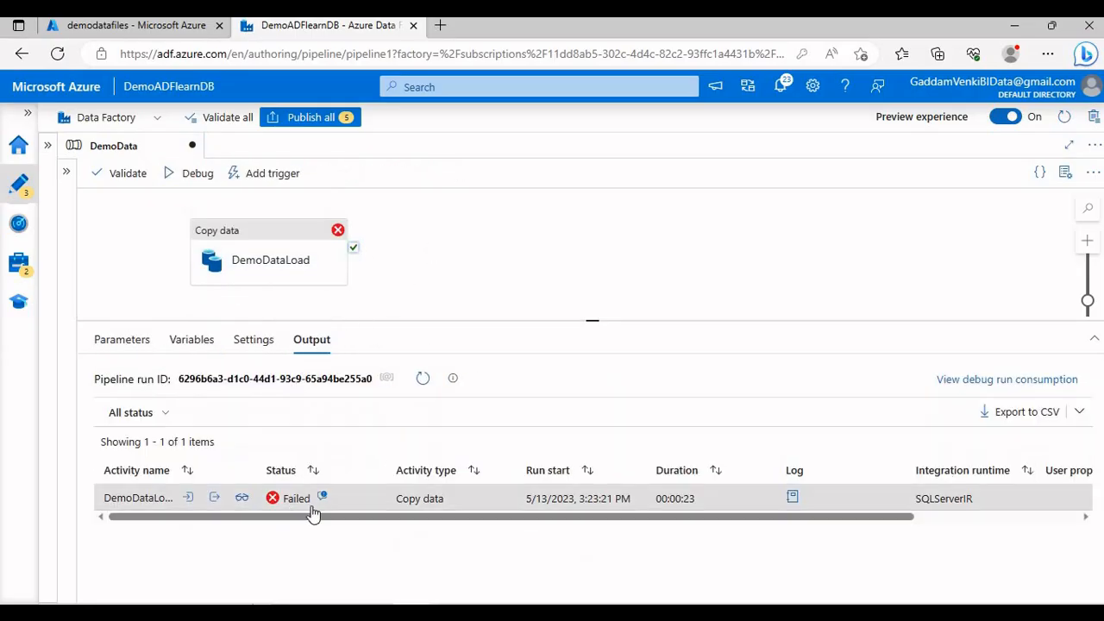
Step: Read the DemoDataLoad error details, compare them with the TestValueInfo query in SQL Server Management Studio, and close the details in Azure Data Factory
click(322, 501)
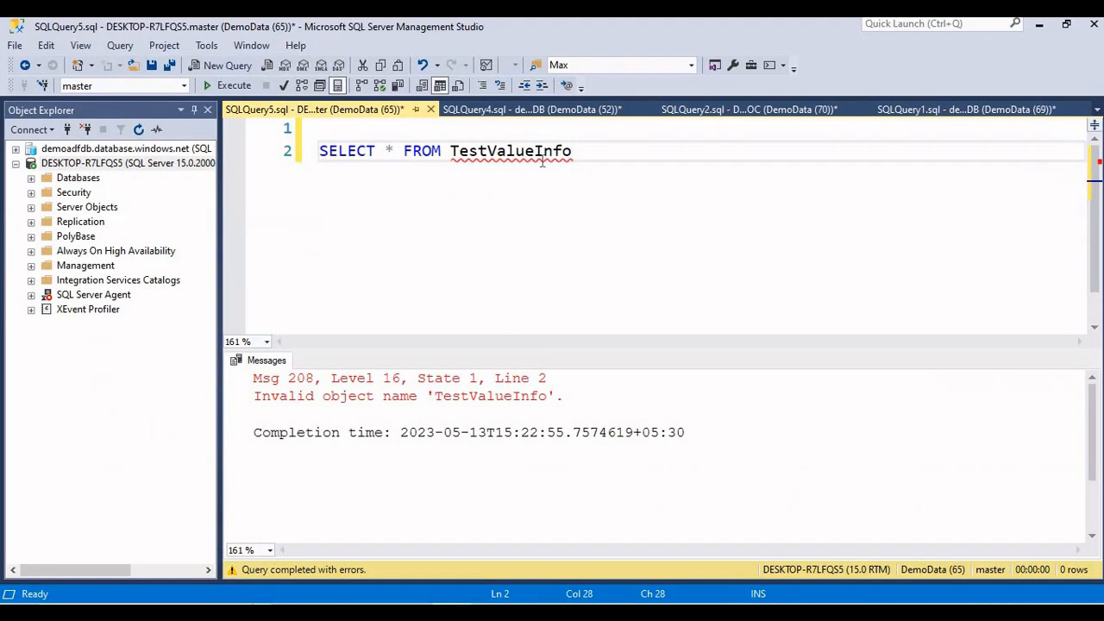
mouse_move(542, 162)
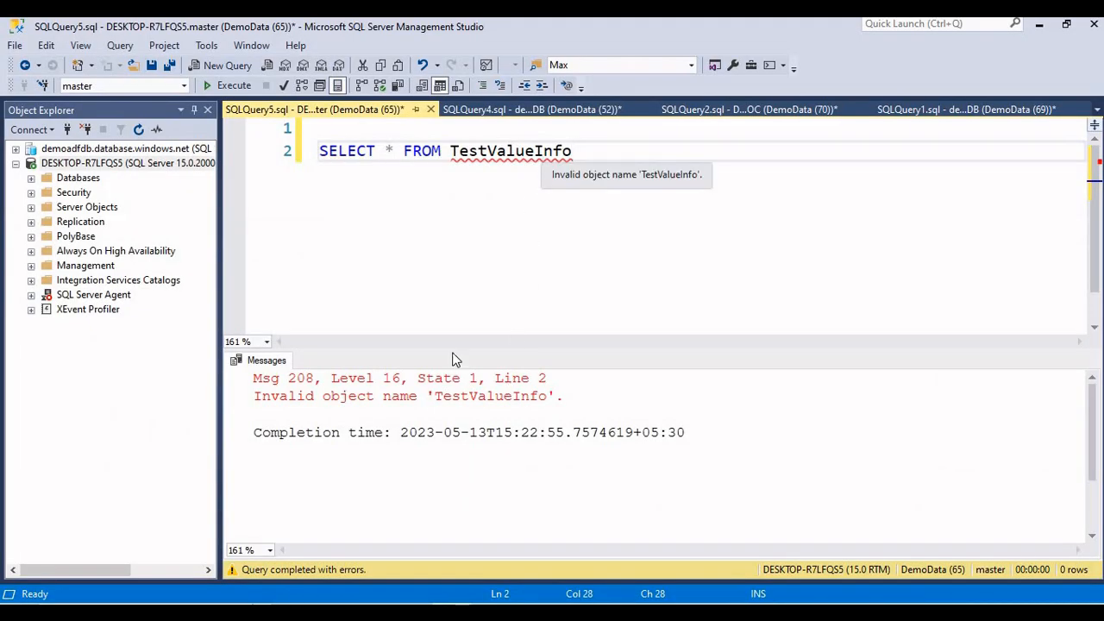
click(398, 614)
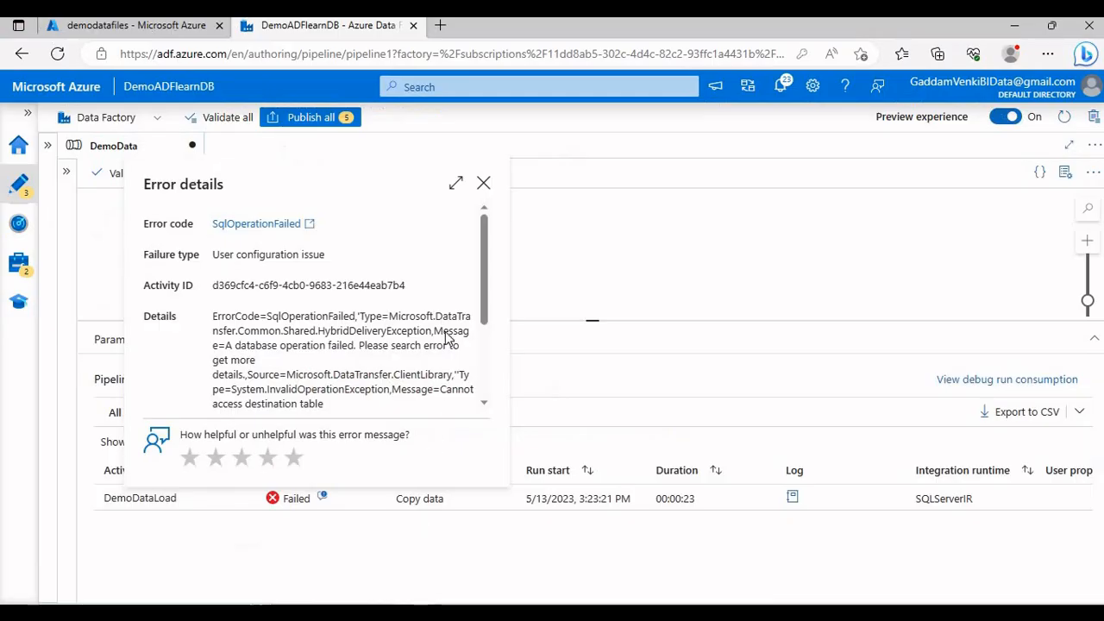
click(483, 183)
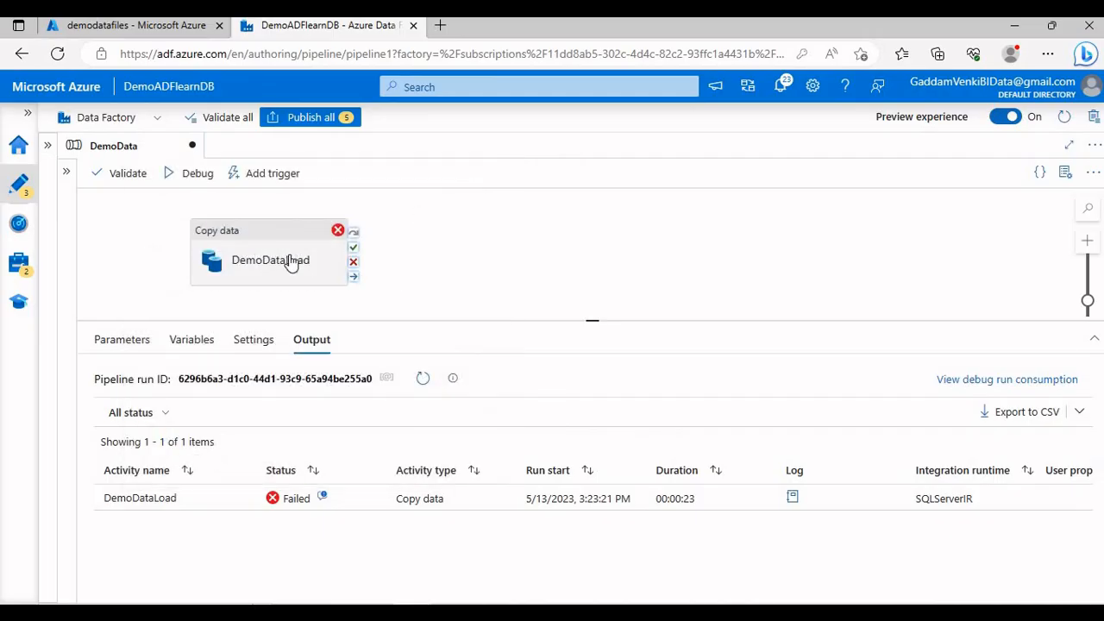
Step: Set the table option in the DemoDataLoad activity's sink settings to Auto create table
click(294, 255)
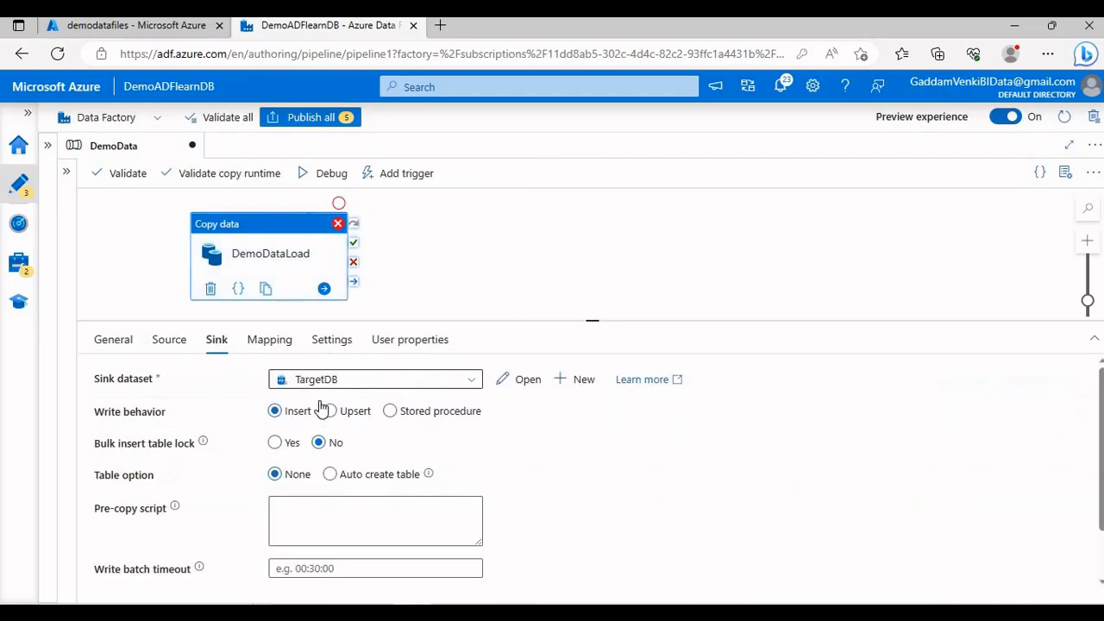
click(330, 475)
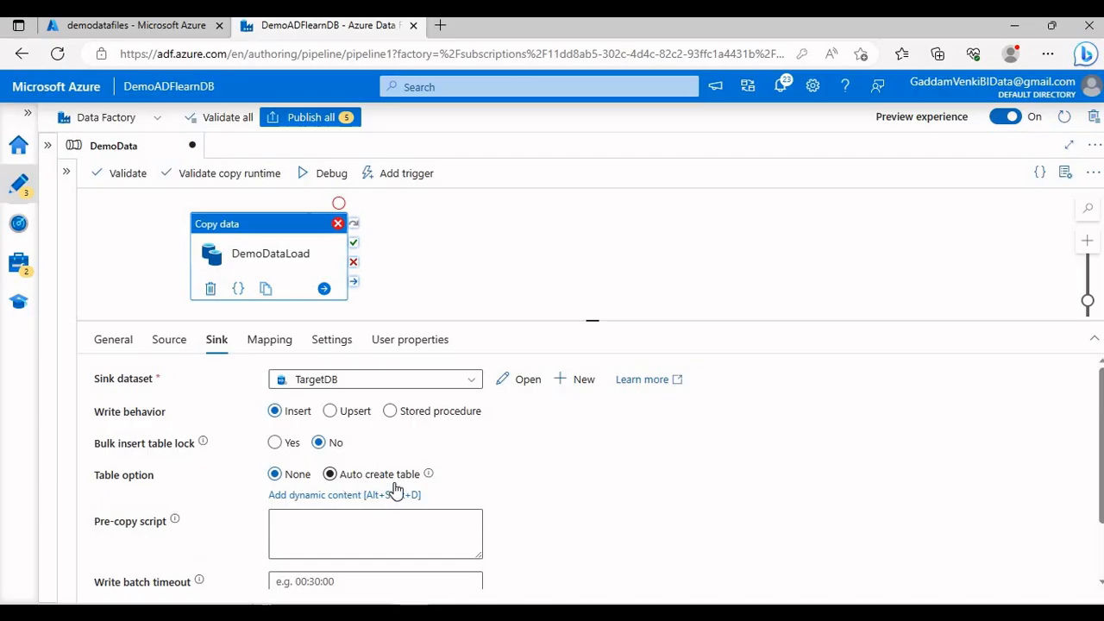
click(559, 475)
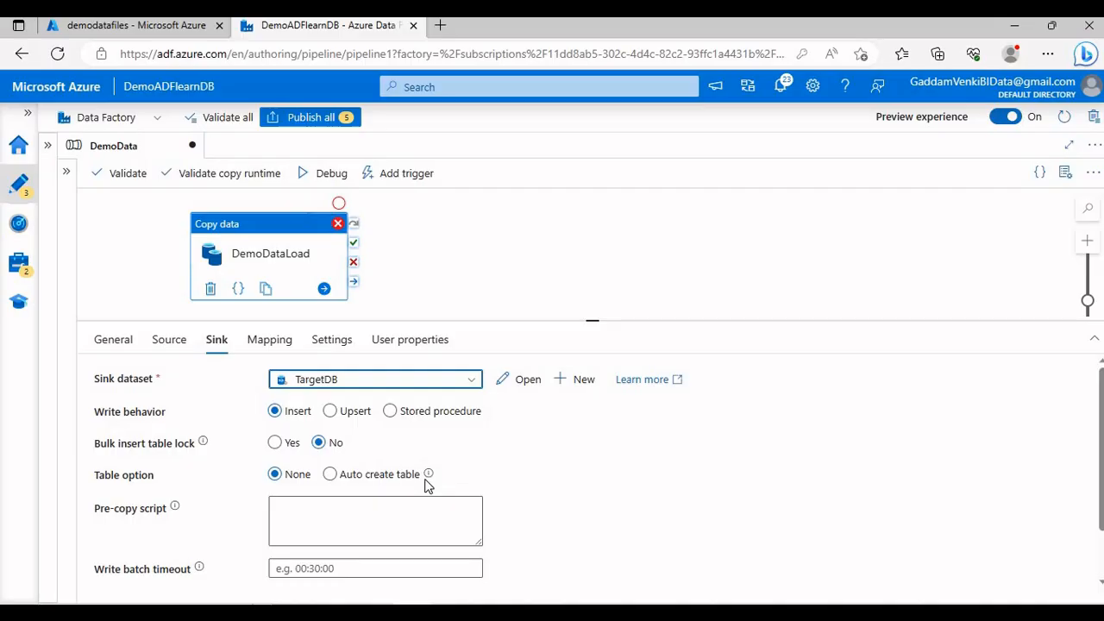
click(330, 475)
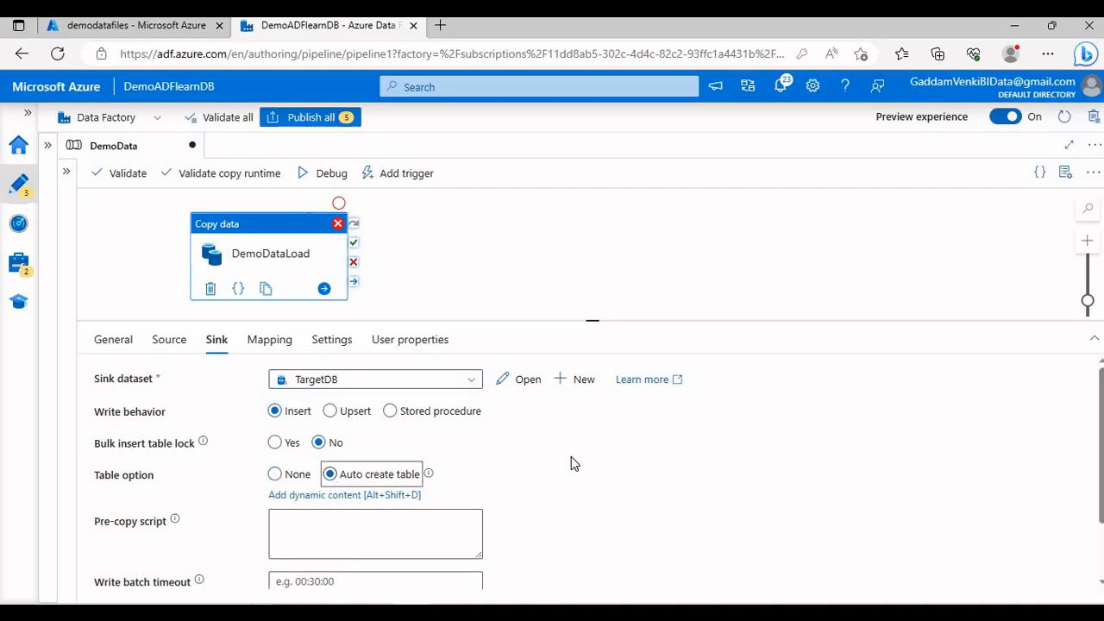
Step: Start another debug run of the DemoData pipeline, refresh its run status and enlarge the output area
click(324, 177)
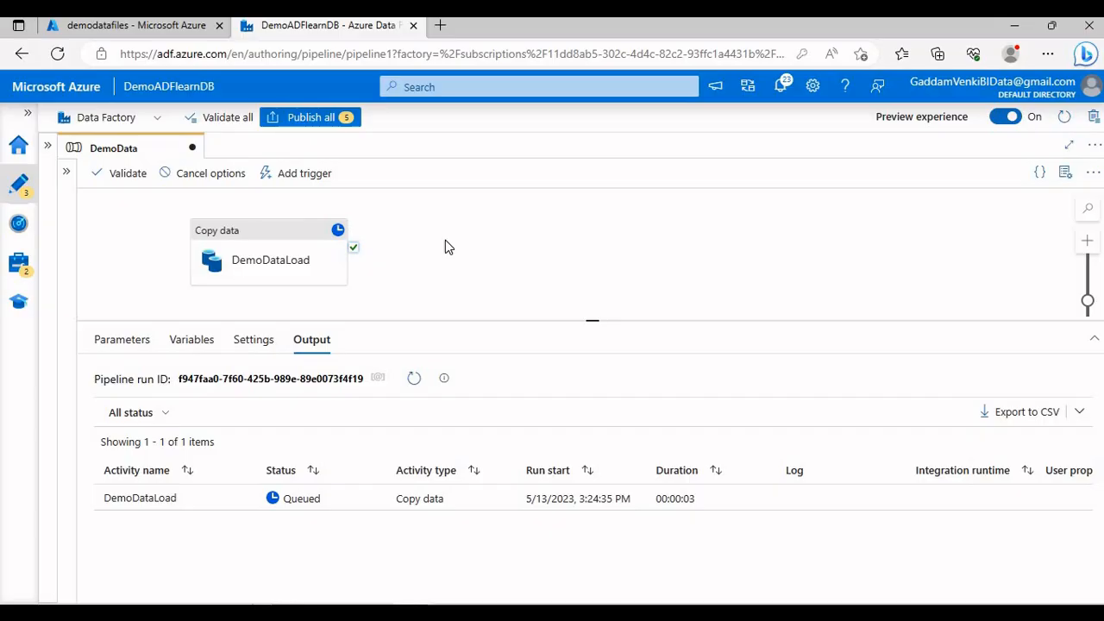
click(414, 378)
drag(527, 319, 533, 274)
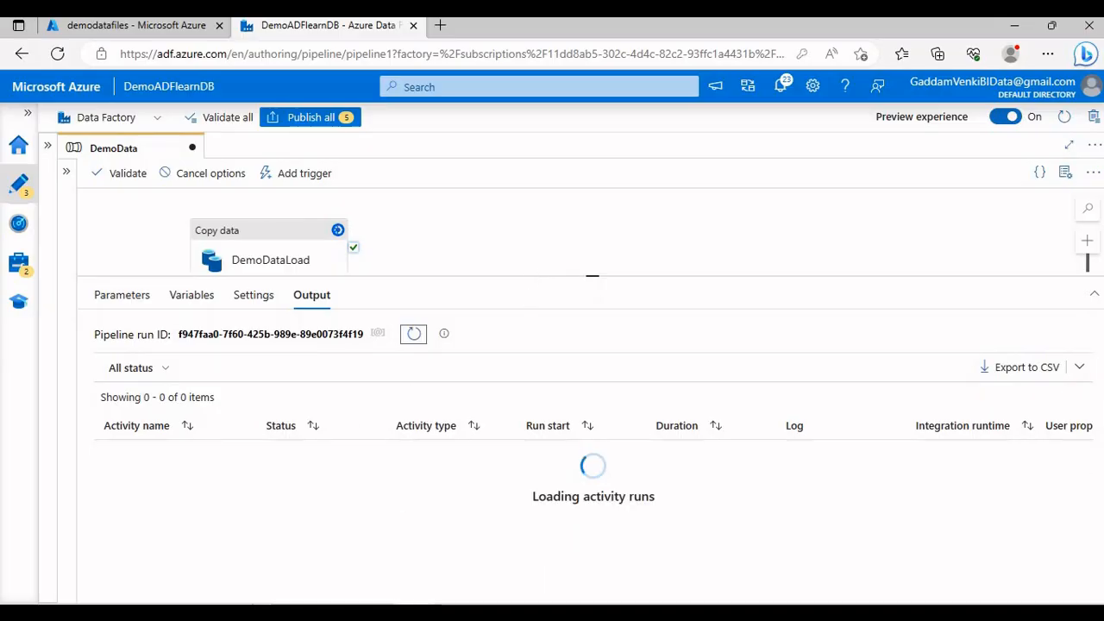
Step: Switch to SQL Server Management Studio, change the query's database to POC and run the TestValueInfo query
click(458, 613)
click(235, 86)
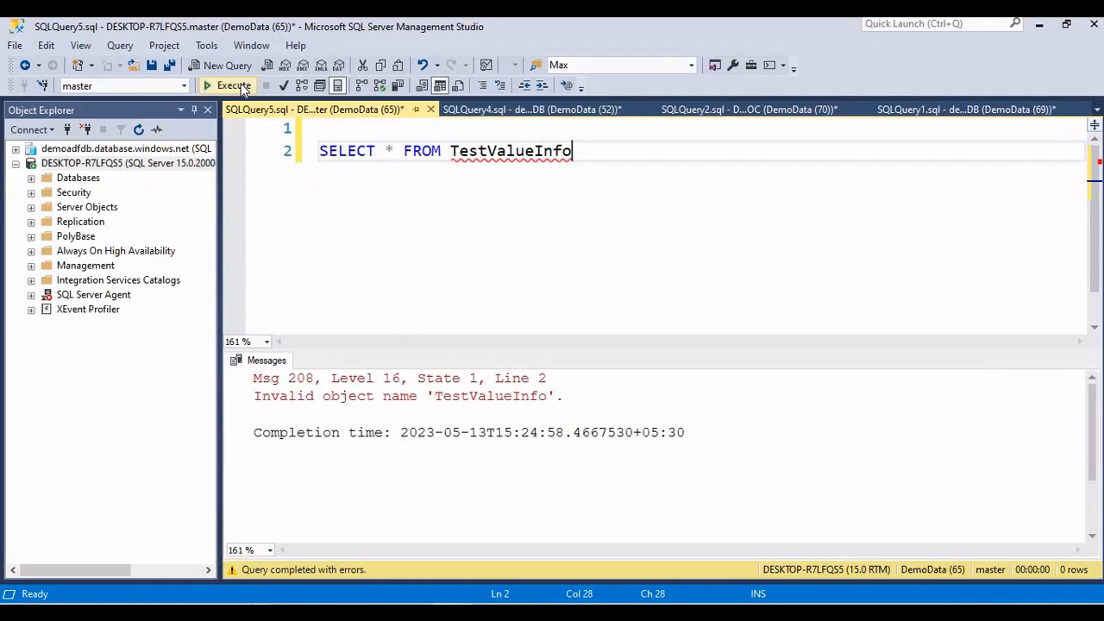
click(158, 85)
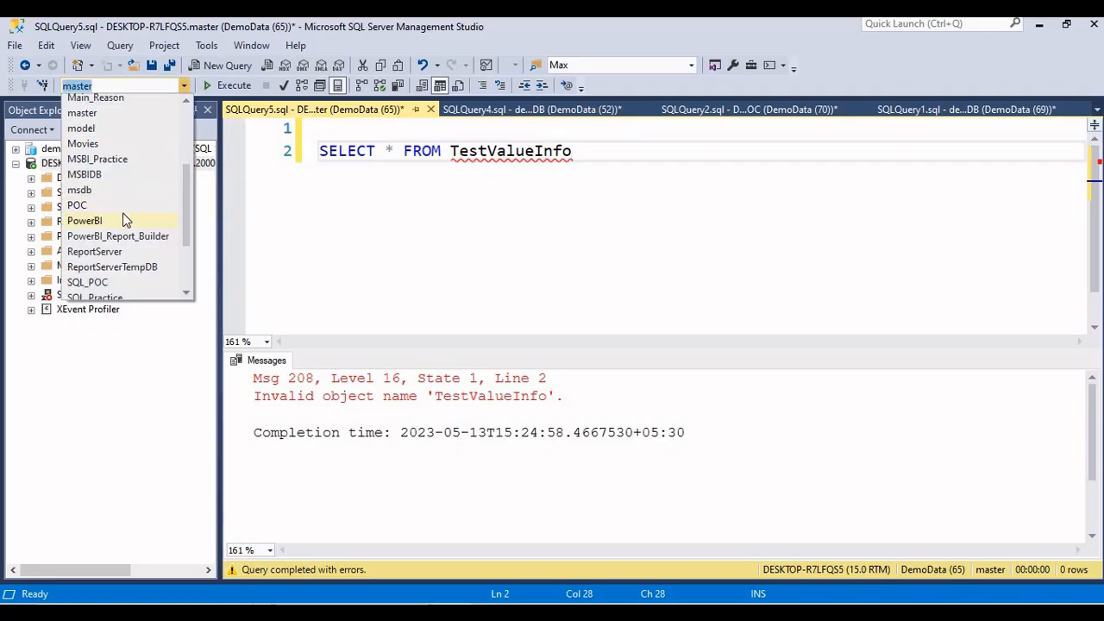
click(113, 205)
click(218, 86)
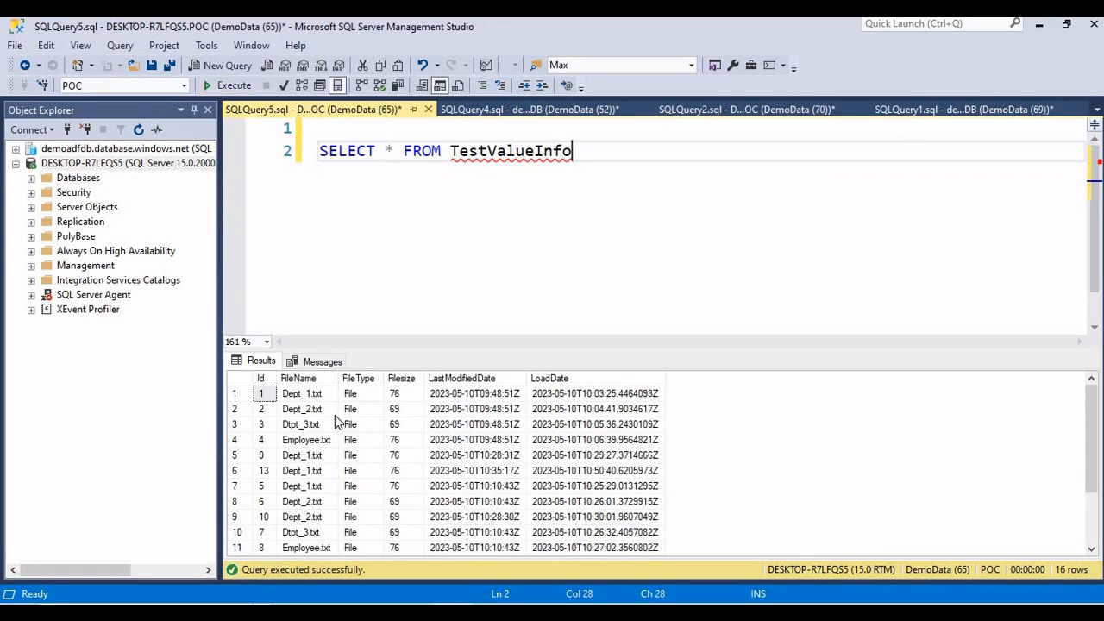
click(235, 85)
Step: Switch to Azure Data Factory, check rowsRead and rowsCopied in the DemoDataLoad output against the SQL query's row count, and close the output
click(418, 613)
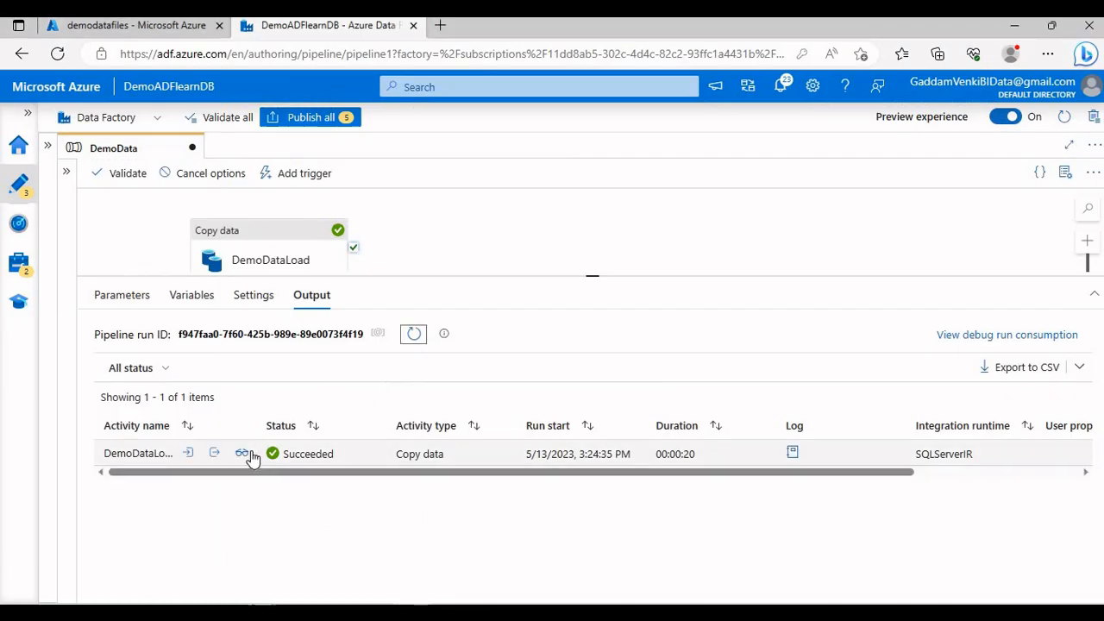
click(215, 453)
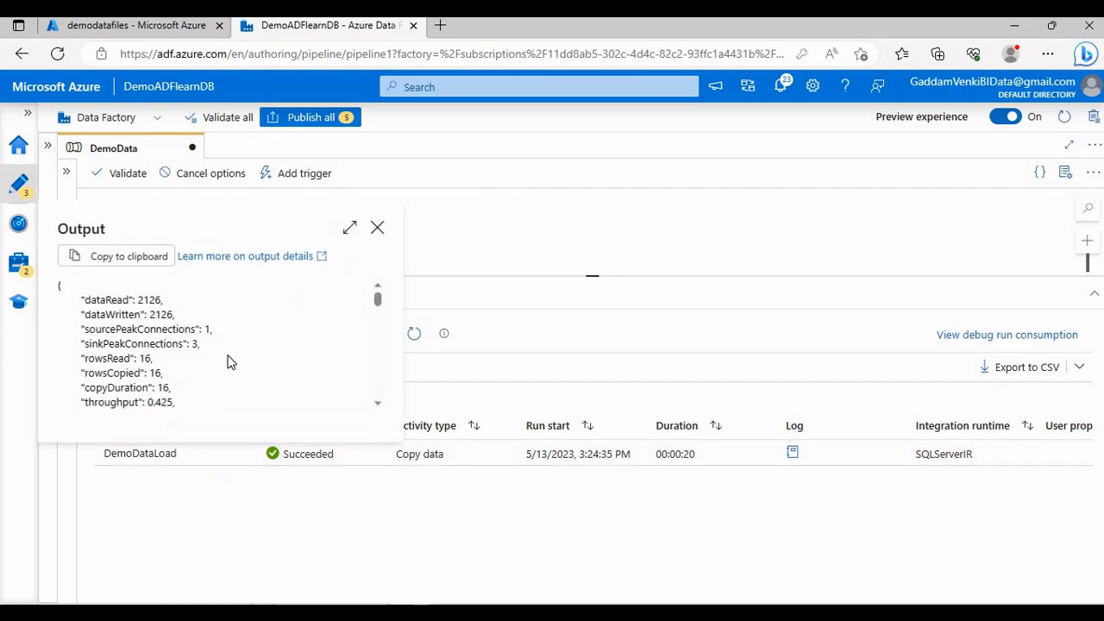
drag(109, 364, 85, 361)
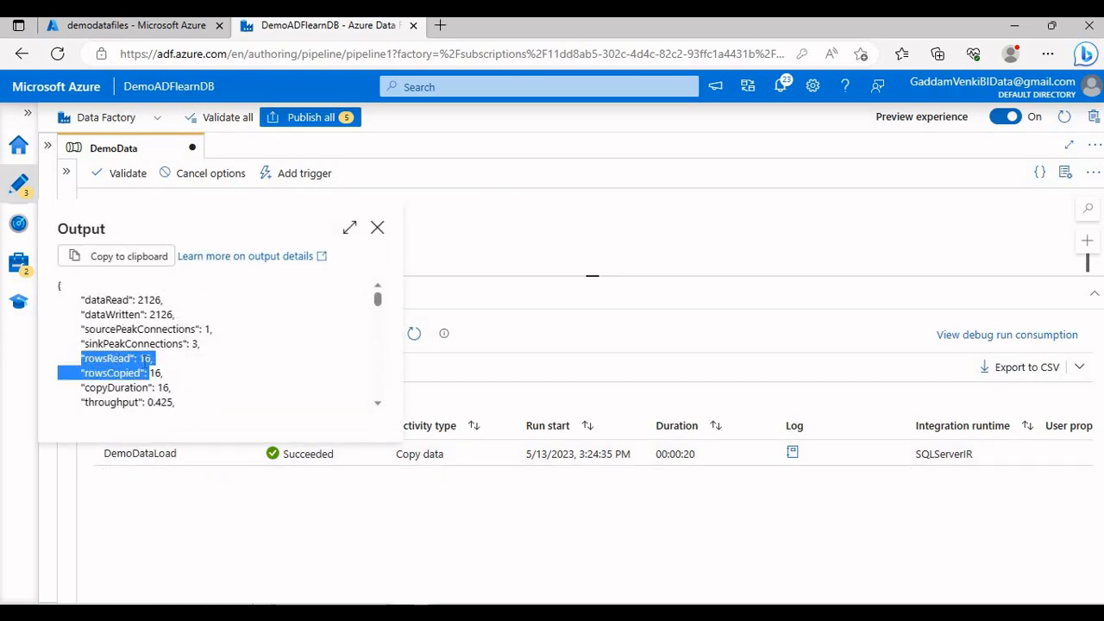
click(159, 368)
drag(170, 377, 84, 379)
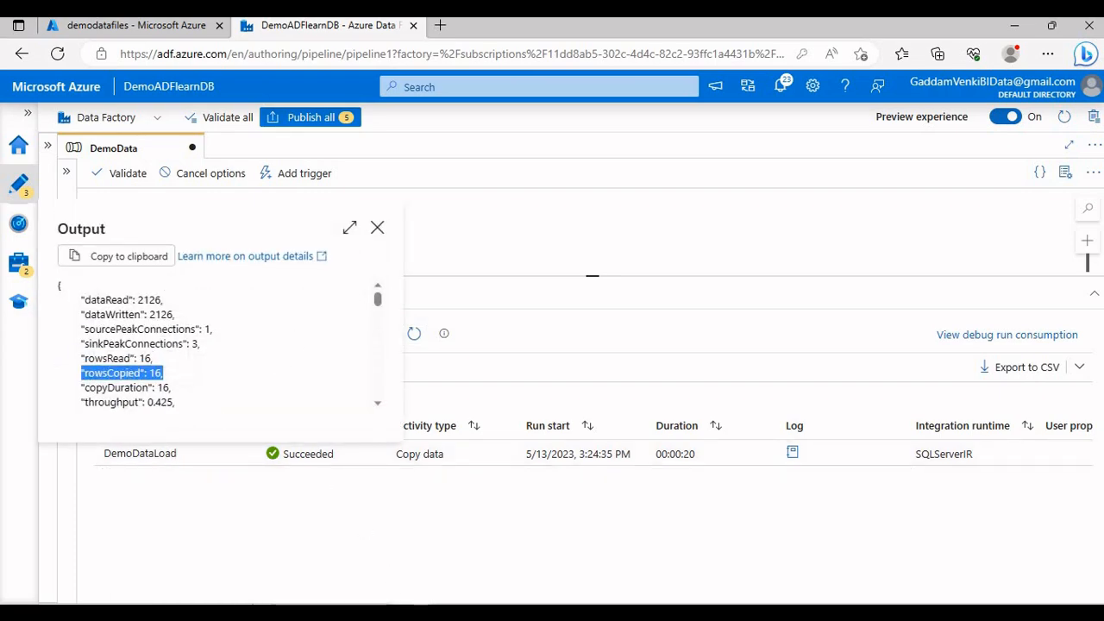
key(alt+Tab)
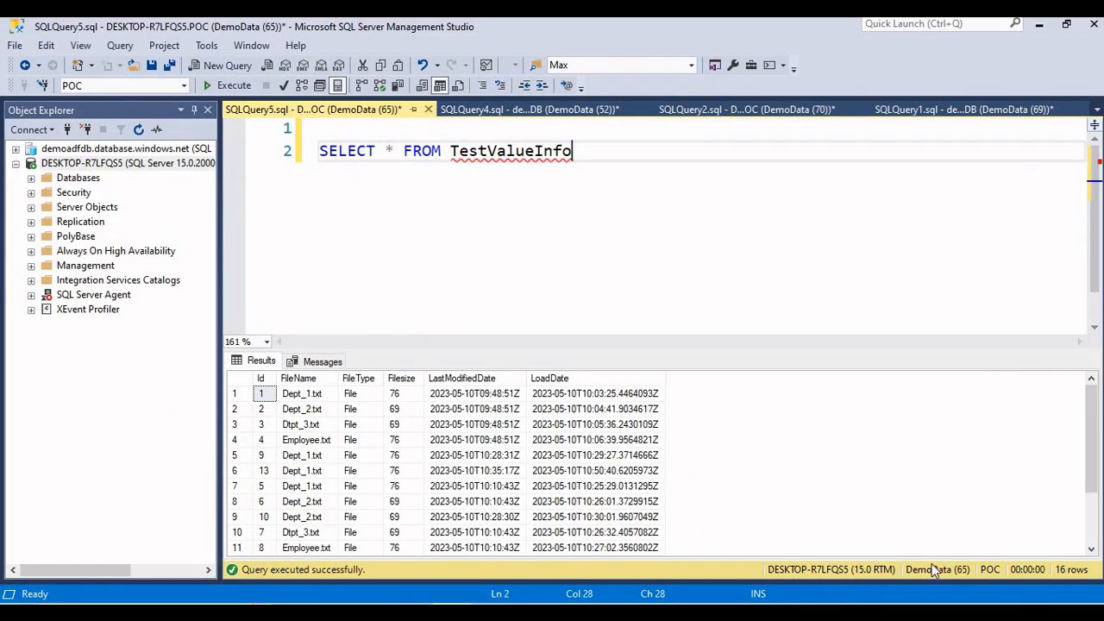
key(alt+Tab)
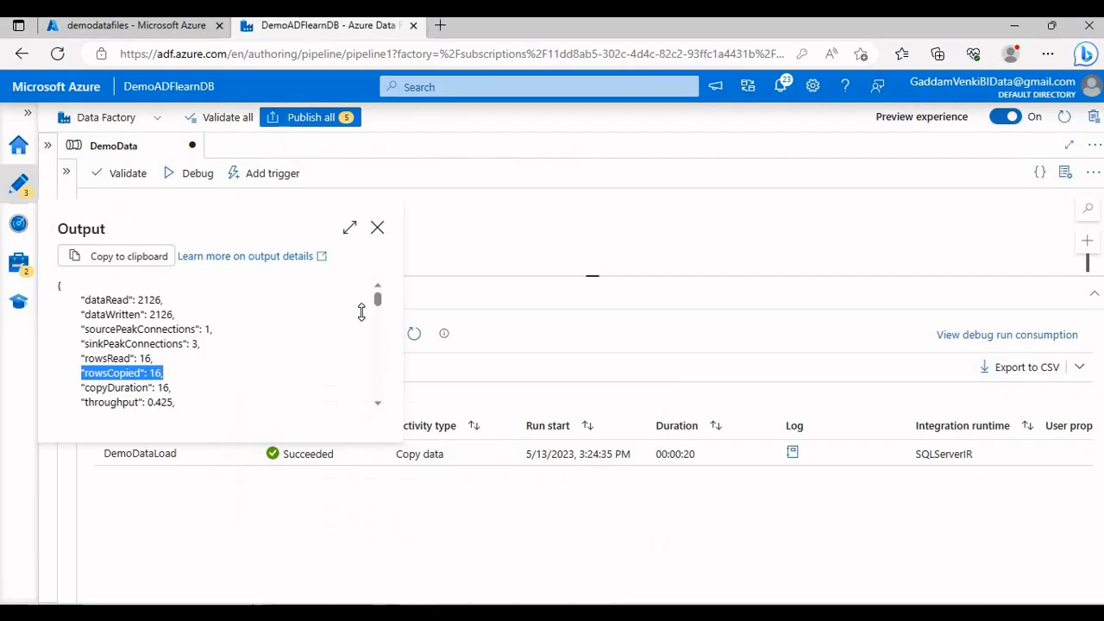
click(380, 230)
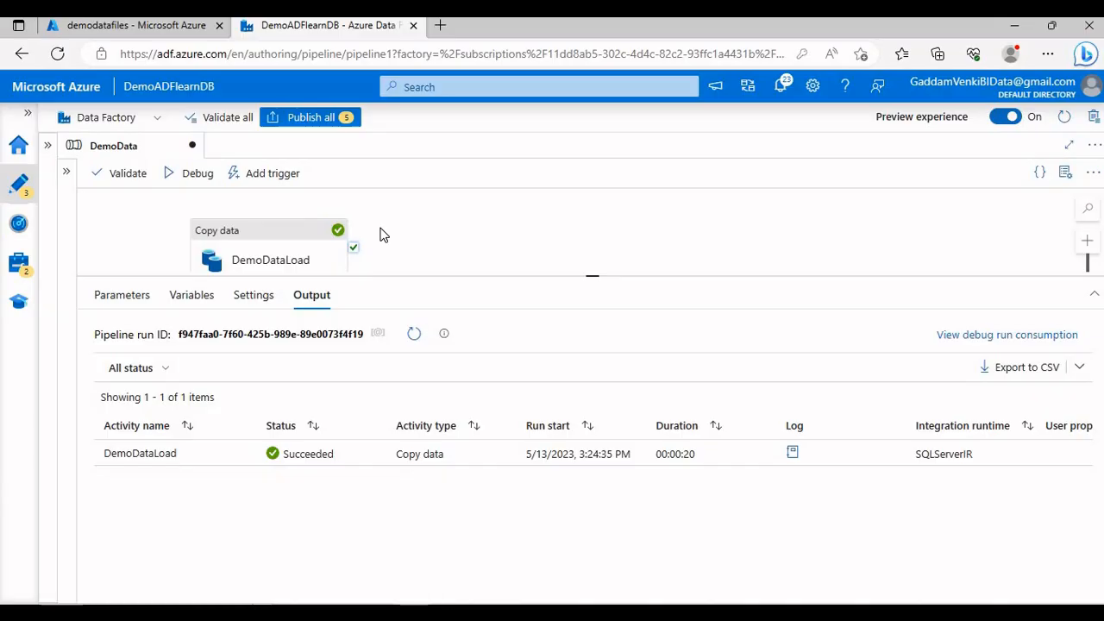
Step: Review the factory's integration runtimes and linked services, and head back to the authoring area
click(19, 264)
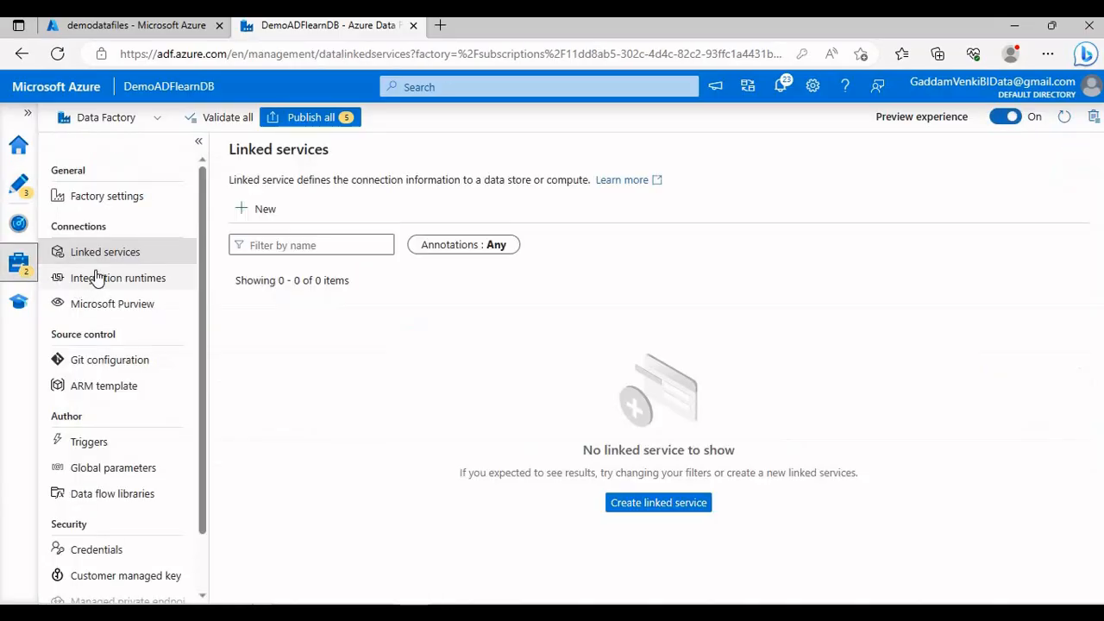
click(98, 278)
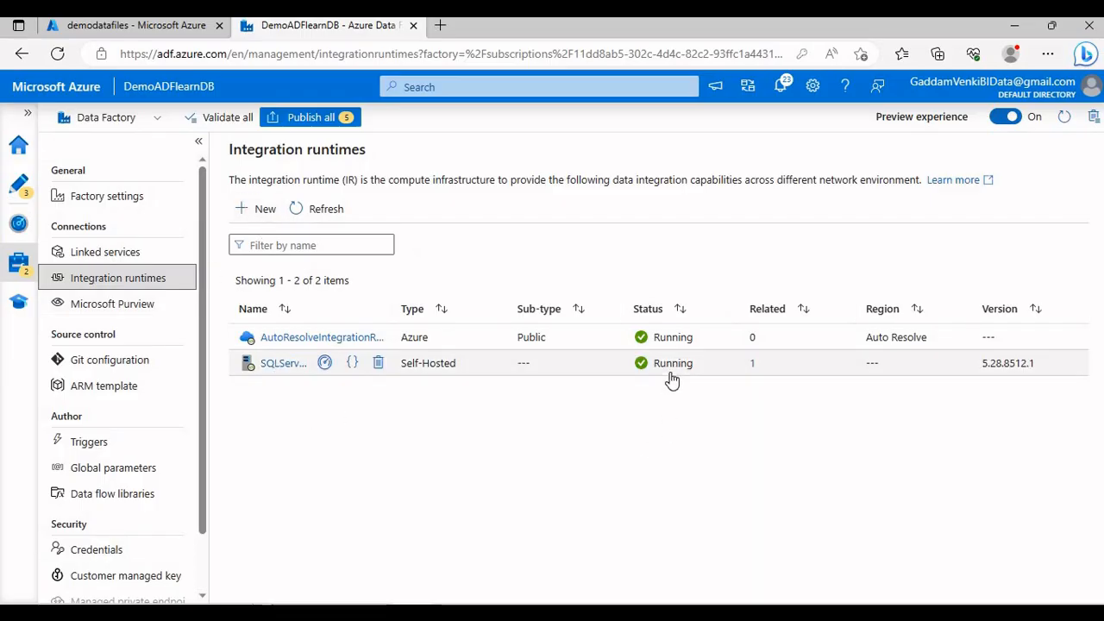
click(127, 254)
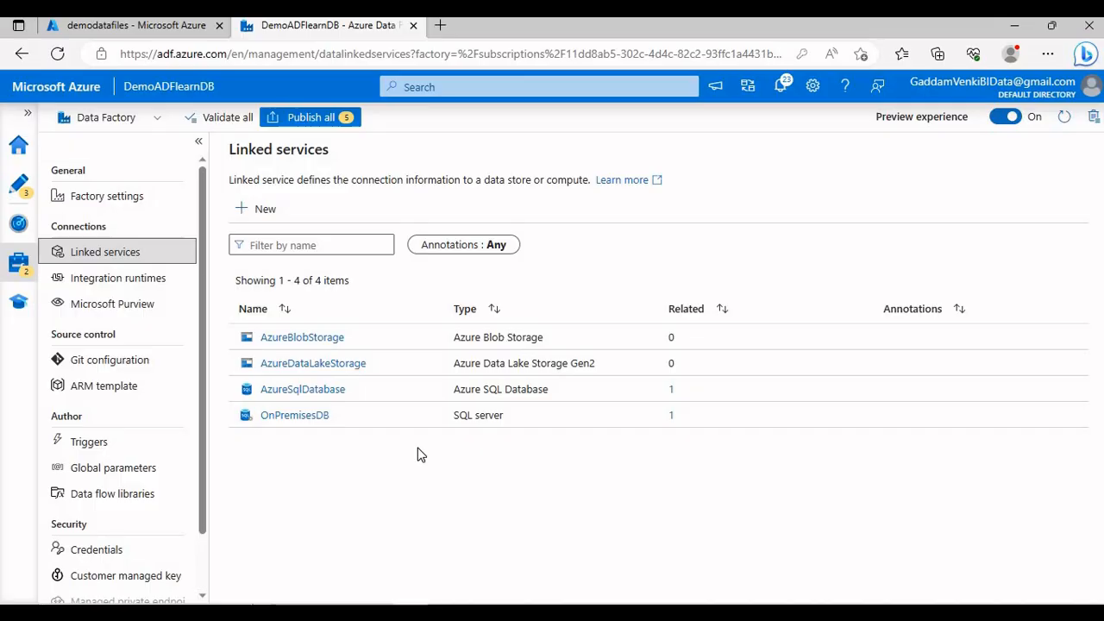
click(19, 184)
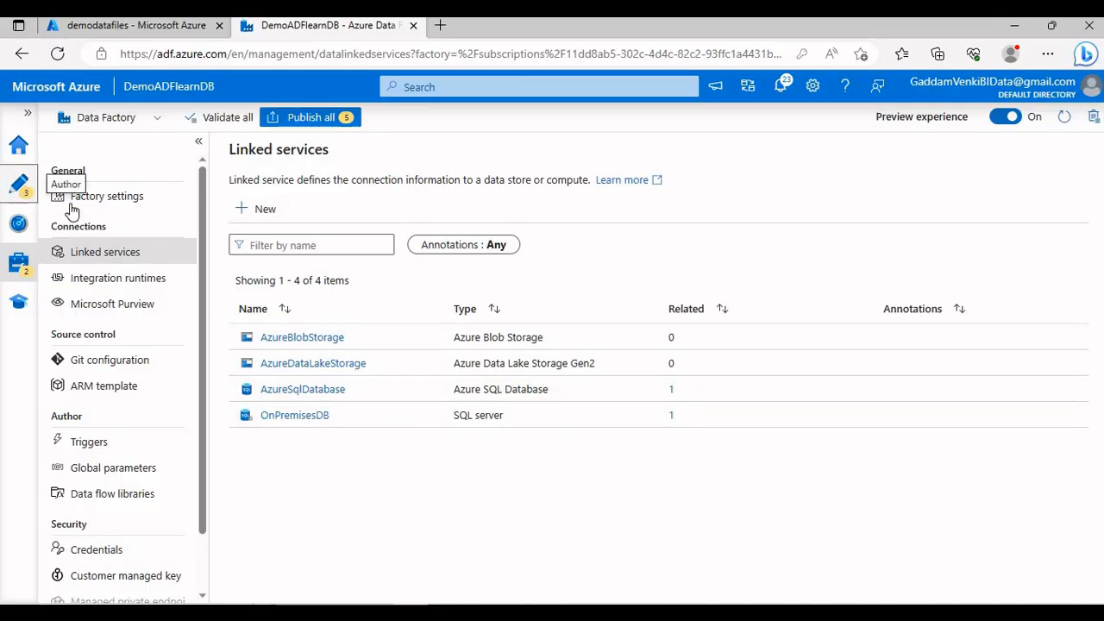